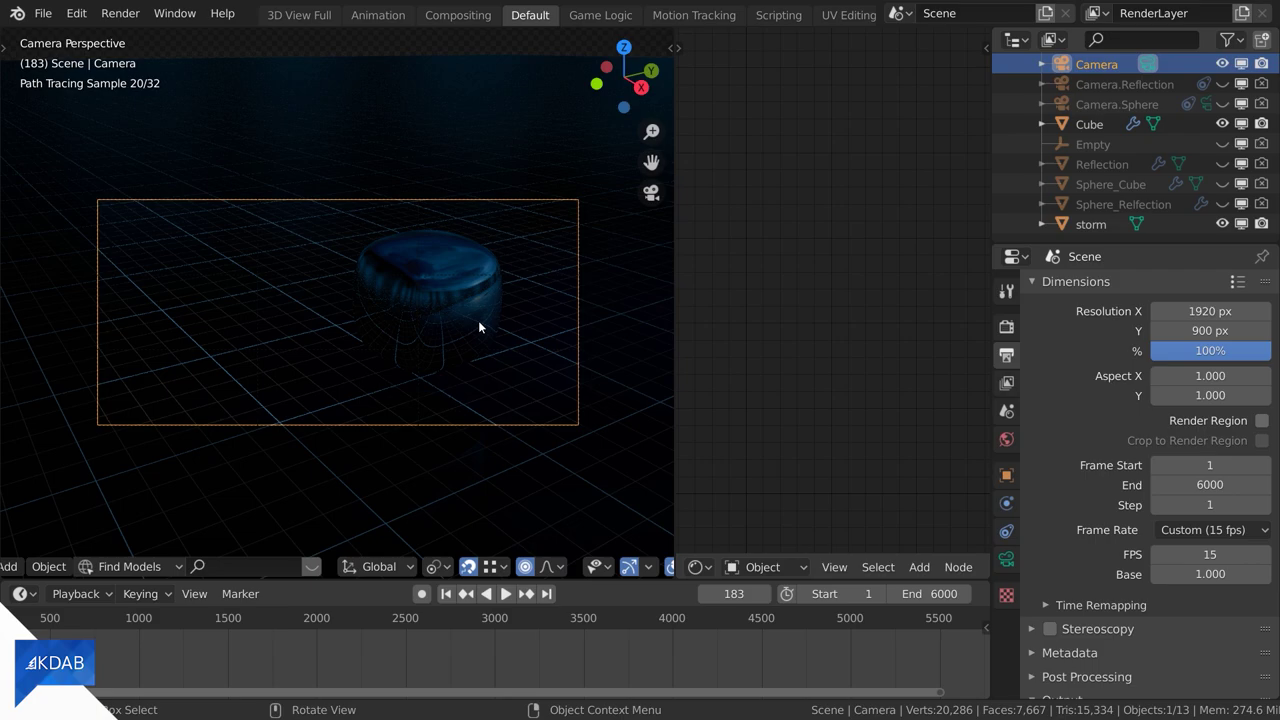
Switch to Solid shading, hide the rounded Cube, show Sphere_Cube and select the sphere.
{"action": "scroll", "coordinate": [628, 566], "scroll_direction": "down", "scroll_amount": 5}
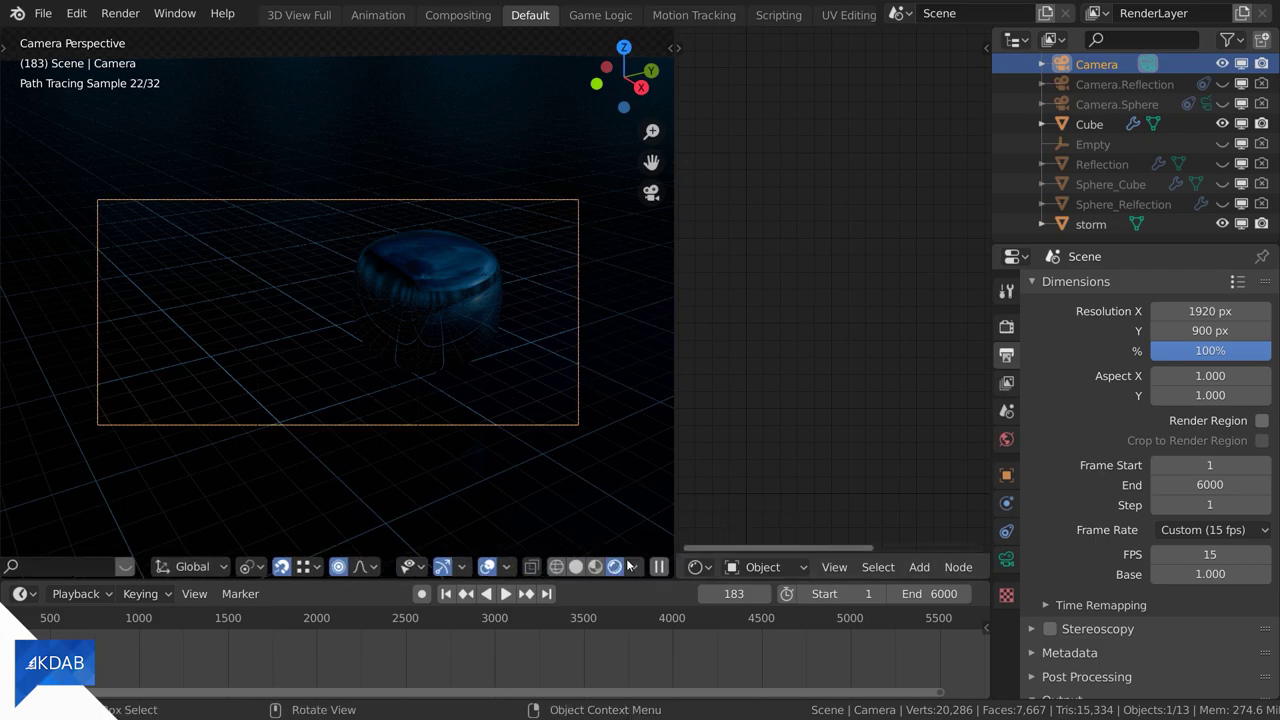
{"action": "scroll", "coordinate": [628, 566], "scroll_direction": "up", "scroll_amount": 1}
{"action": "left_click", "coordinate": [598, 566]}
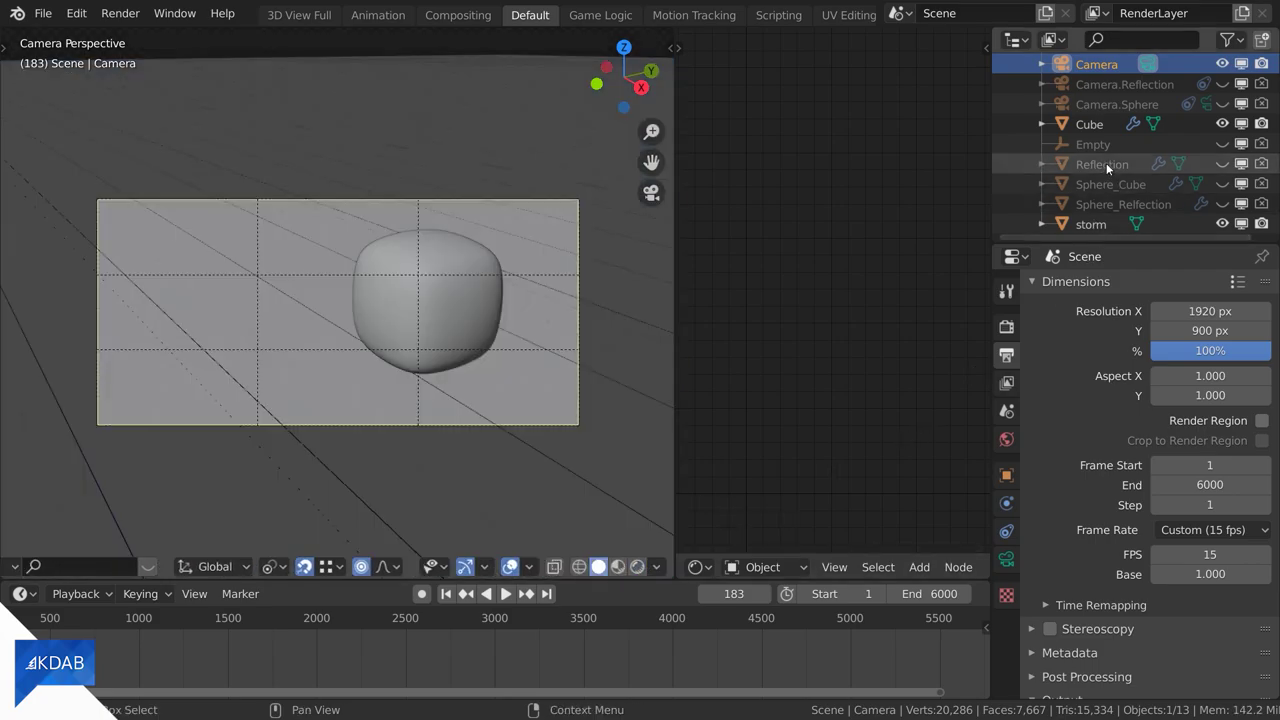
{"action": "left_click", "coordinate": [1220, 124]}
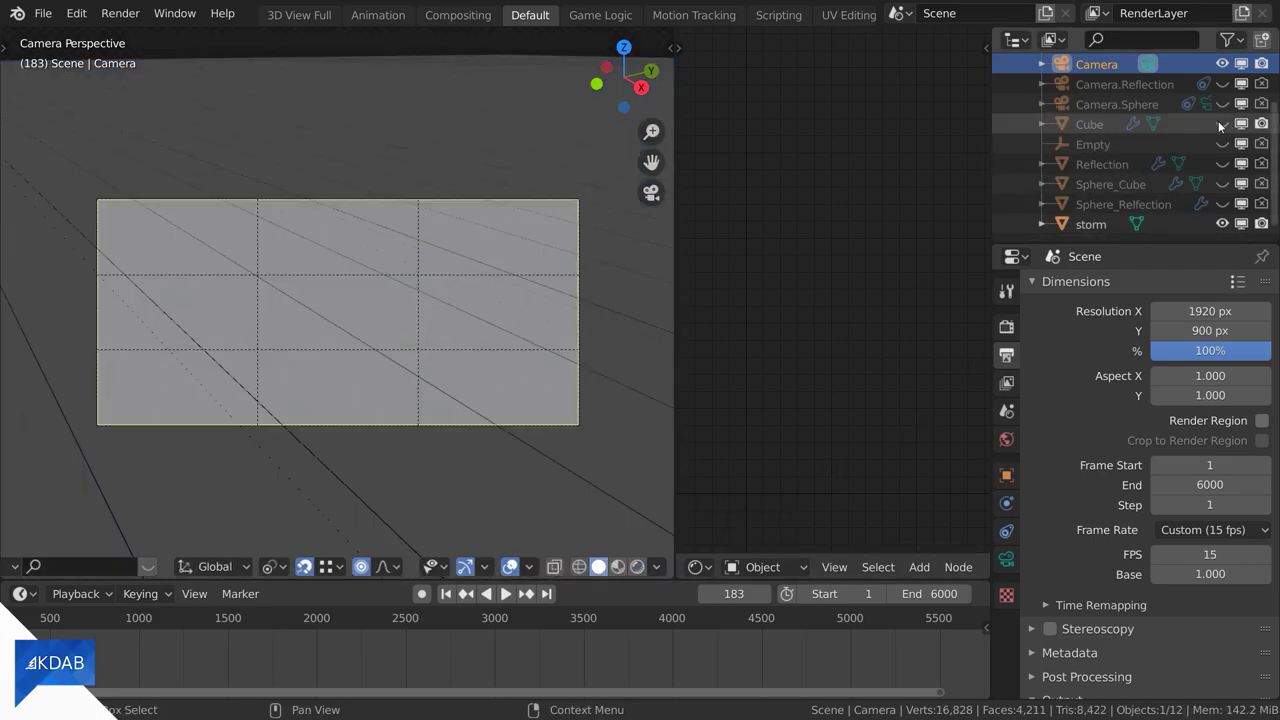
{"action": "left_click", "coordinate": [1222, 185]}
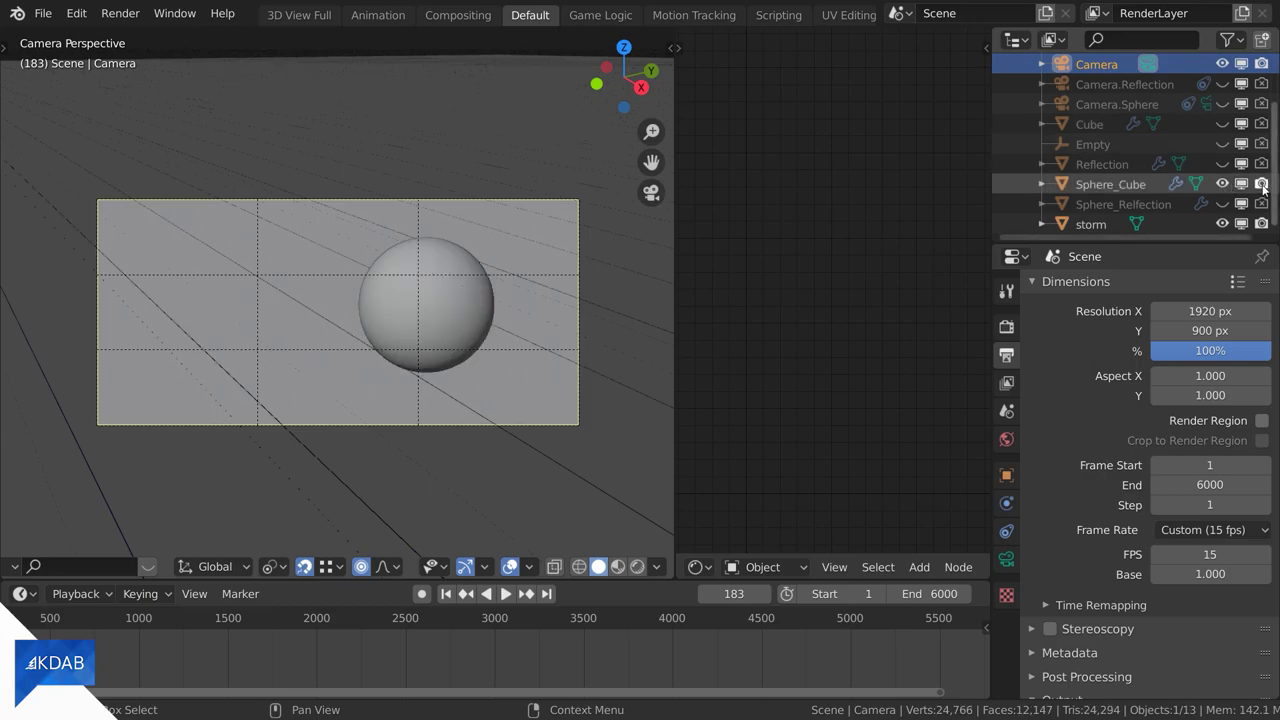
{"action": "left_click", "coordinate": [445, 311]}
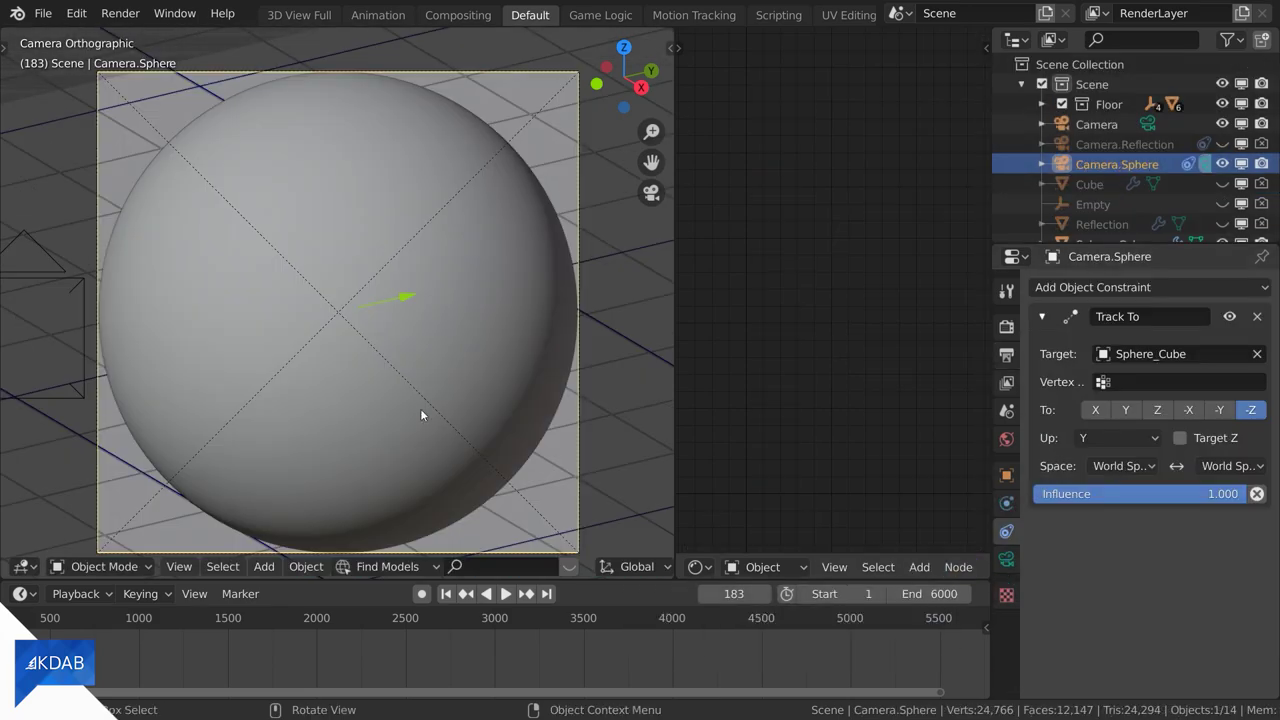
Select Sphere_Cube, render a test image through Camera.Sphere, then close the render window.
{"action": "left_click", "coordinate": [407, 444]}
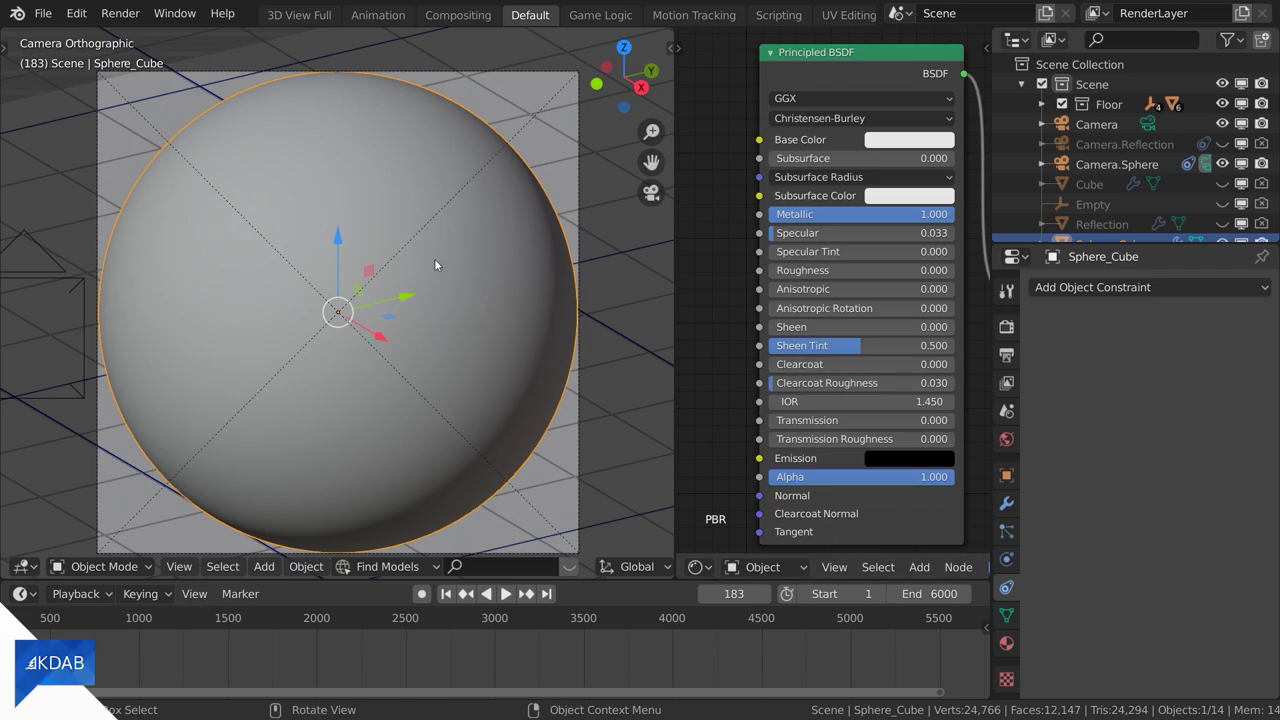
{"action": "left_click", "coordinate": [120, 13]}
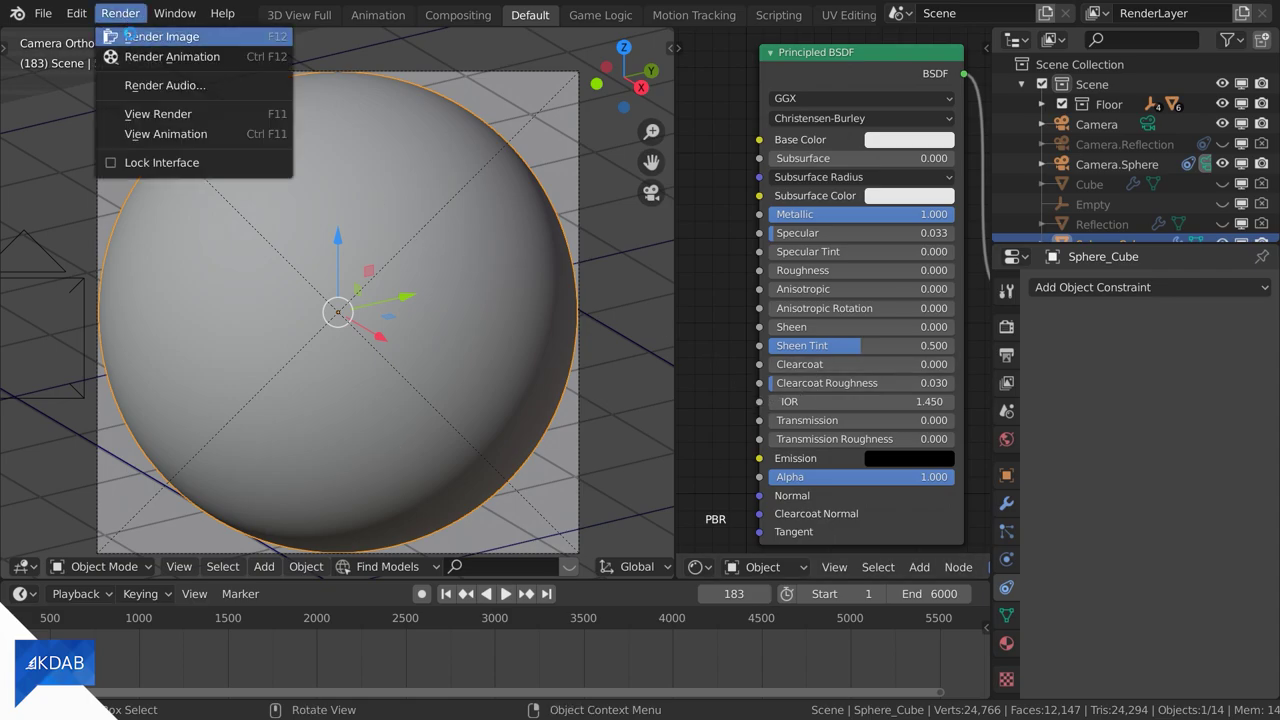
{"action": "left_click", "coordinate": [131, 36]}
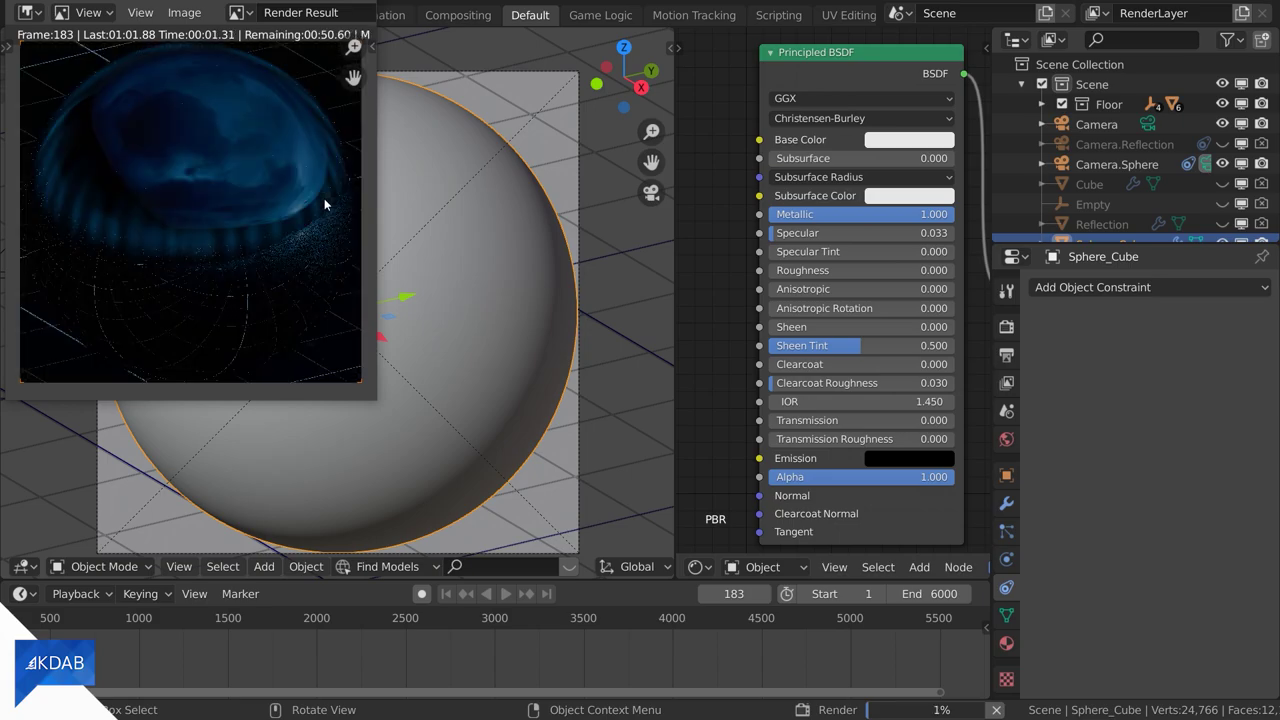
{"action": "key", "text": "Escape"}
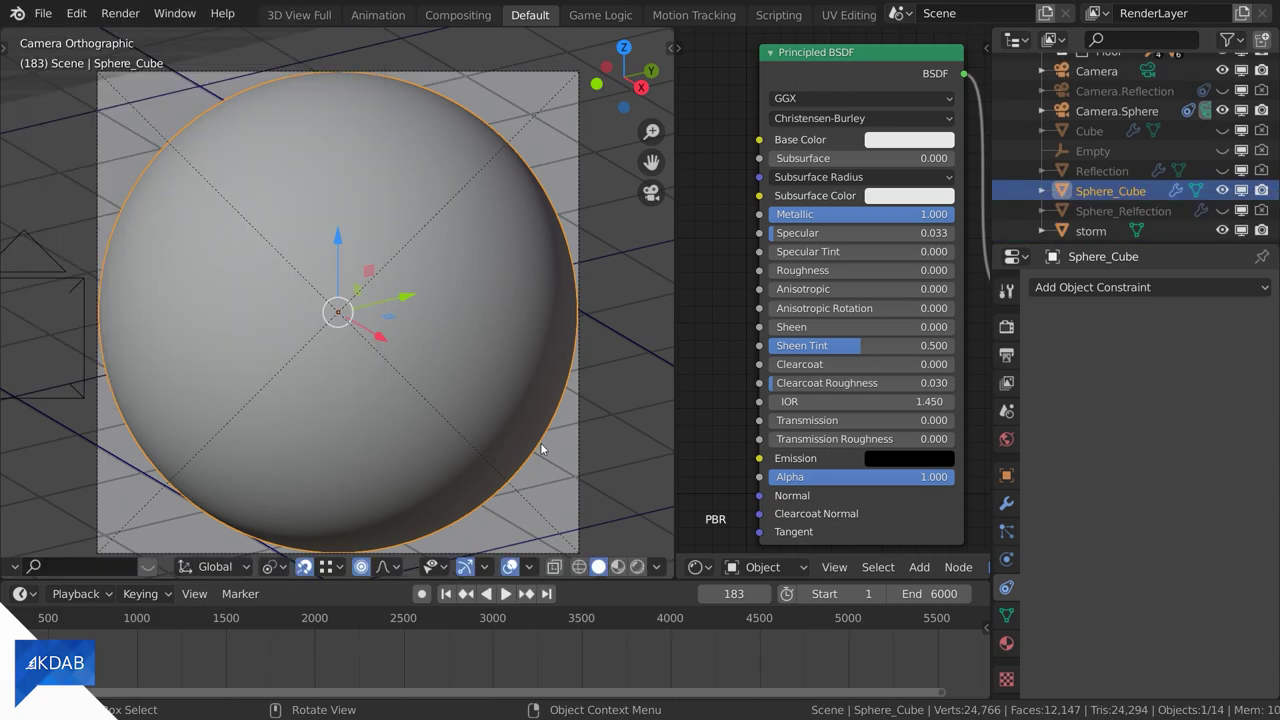
Leave camera view, hide Sphere_Cube and Floor, show Cube and Reflection, and preview in Rendered shading.
{"action": "key", "text": "KP_0"}
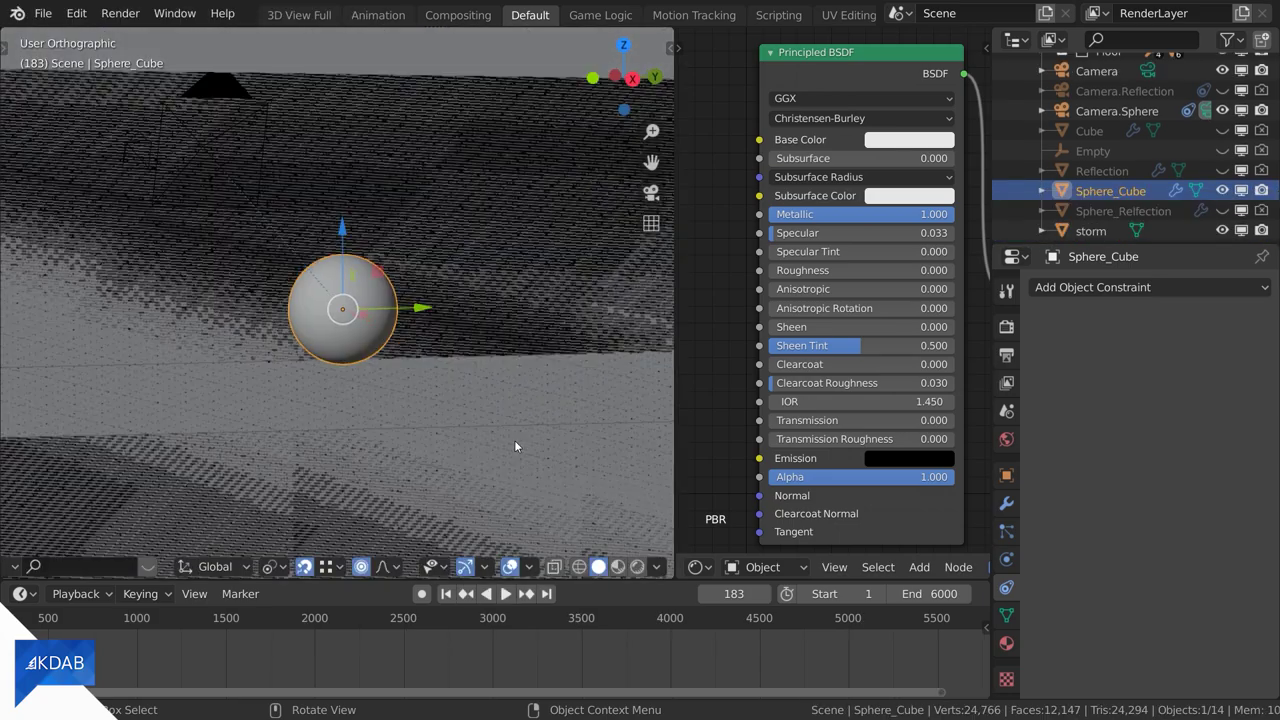
{"action": "left_click", "coordinate": [1222, 190]}
{"action": "left_click", "coordinate": [1222, 130]}
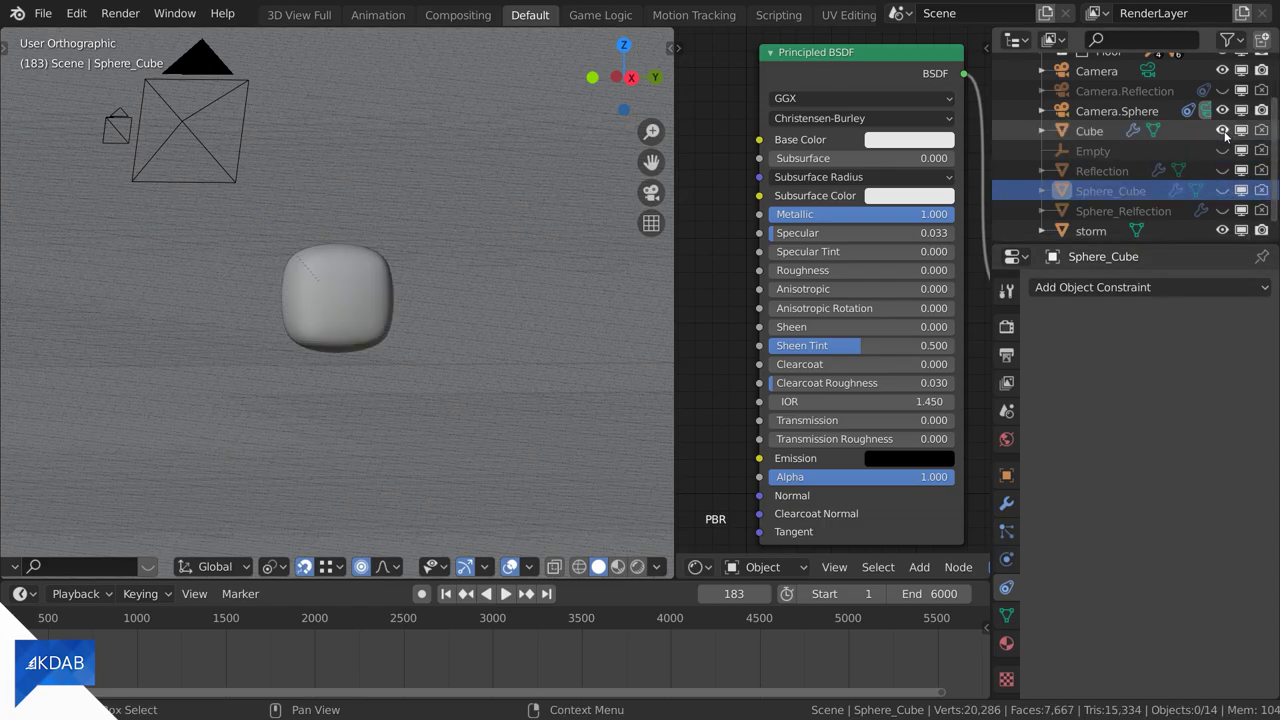
{"action": "left_click", "coordinate": [1222, 170]}
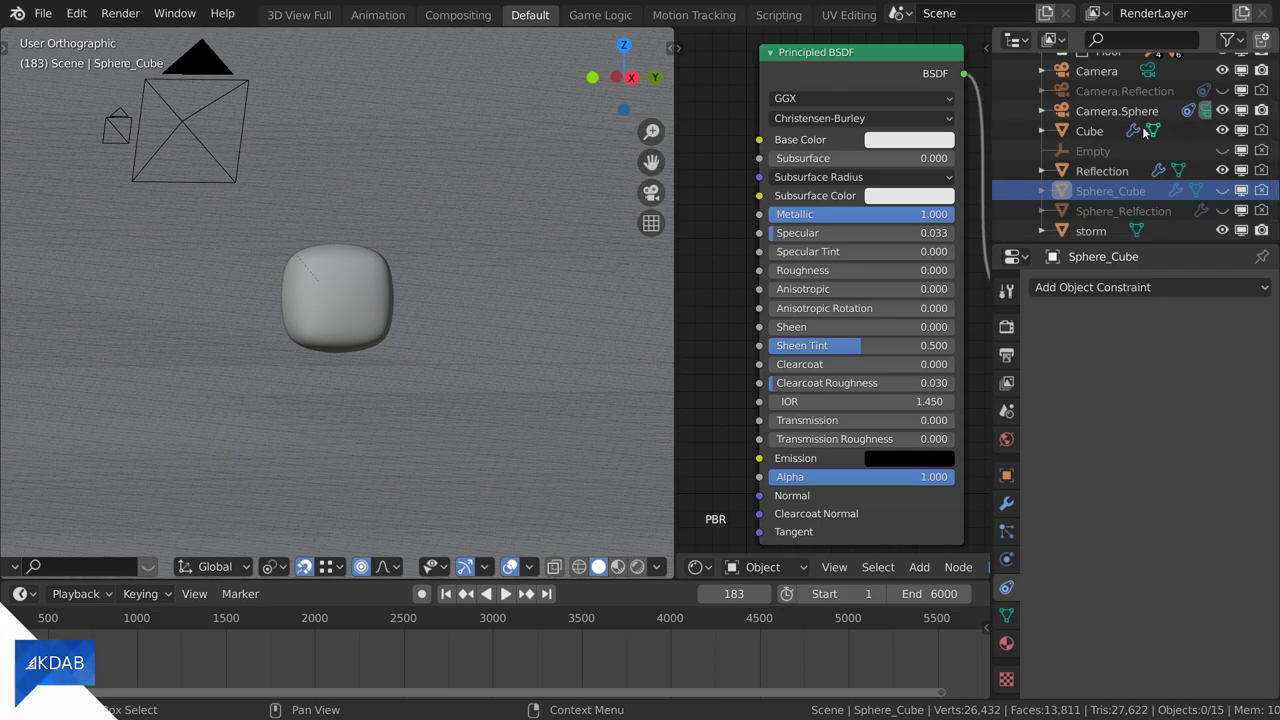
{"action": "scroll", "coordinate": [1130, 150], "scroll_direction": "up", "scroll_amount": 2}
{"action": "left_click", "coordinate": [1061, 104]}
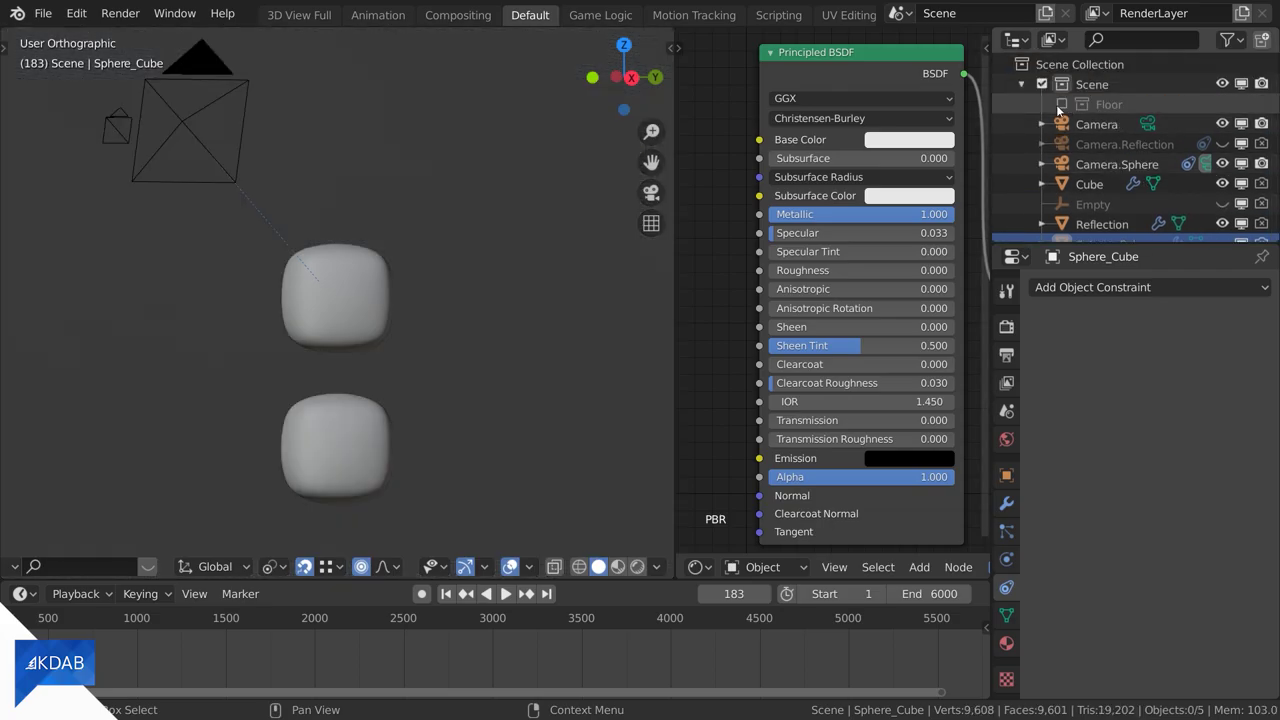
{"action": "left_click", "coordinate": [637, 567]}
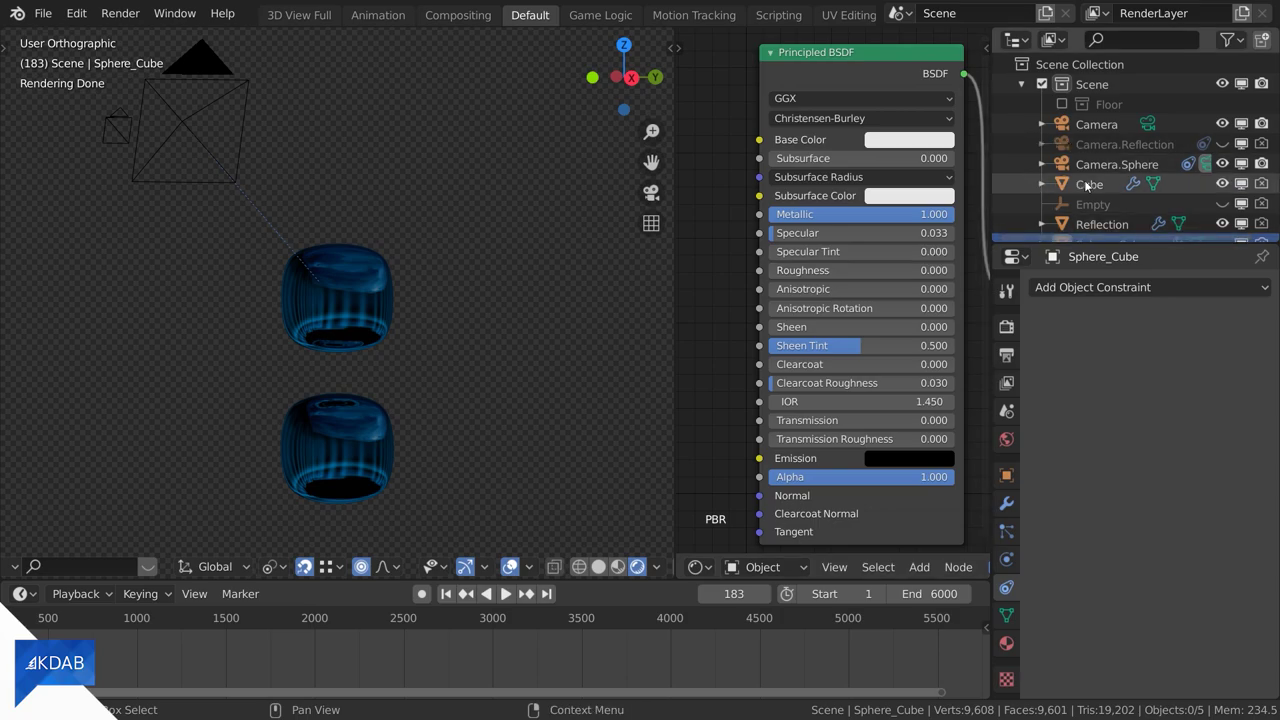
Hide Reflection and Camera.Sphere, and show Sphere_Relfection and Camera.Reflection.
{"action": "scroll", "coordinate": [1200, 185], "scroll_direction": "down", "scroll_amount": 1}
{"action": "left_click", "coordinate": [1222, 197]}
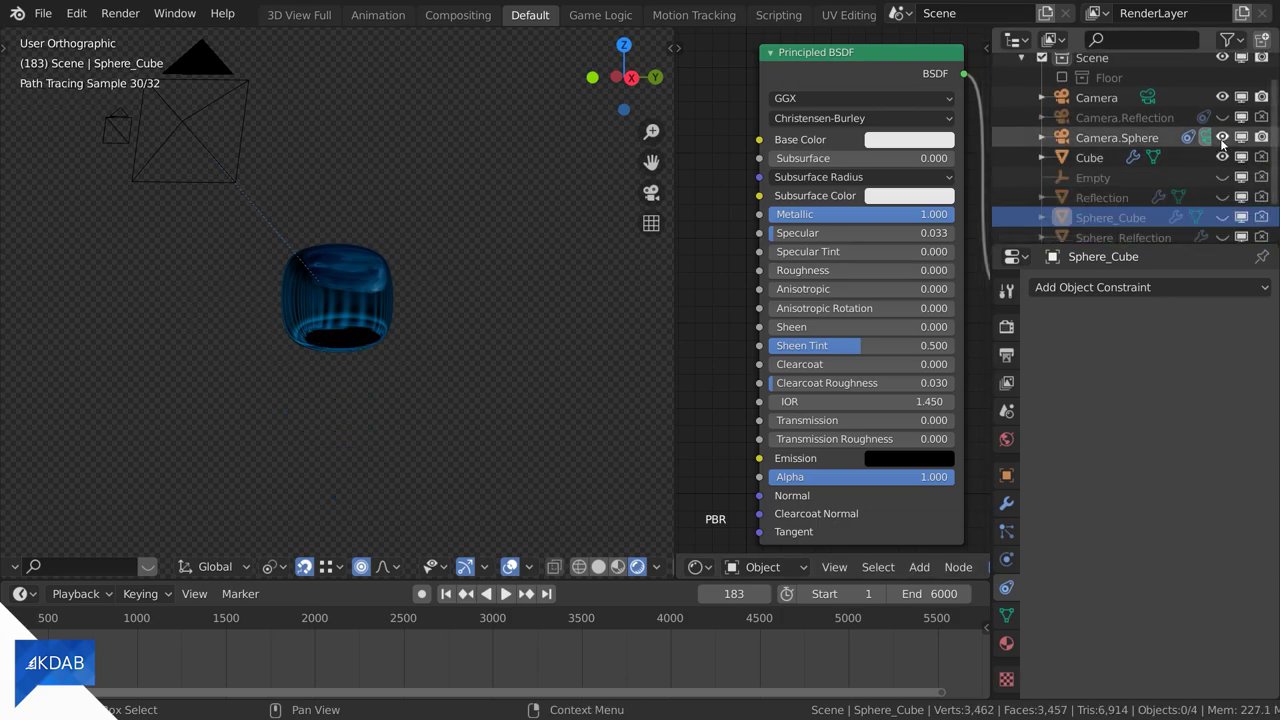
{"action": "left_click", "coordinate": [1222, 137]}
{"action": "scroll", "coordinate": [1222, 150], "scroll_direction": "down", "scroll_amount": 1}
{"action": "left_click", "coordinate": [1222, 204]}
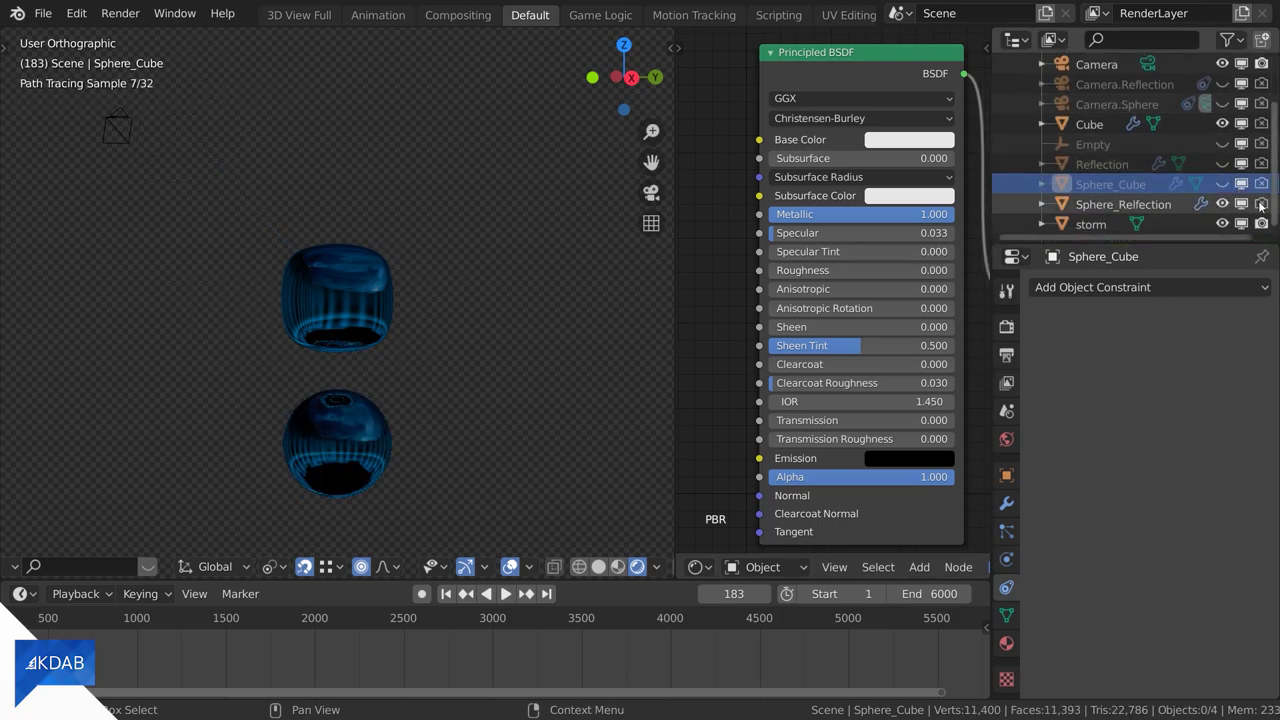
{"action": "scroll", "coordinate": [1212, 168], "scroll_direction": "up", "scroll_amount": 3}
{"action": "left_click", "coordinate": [1156, 144]}
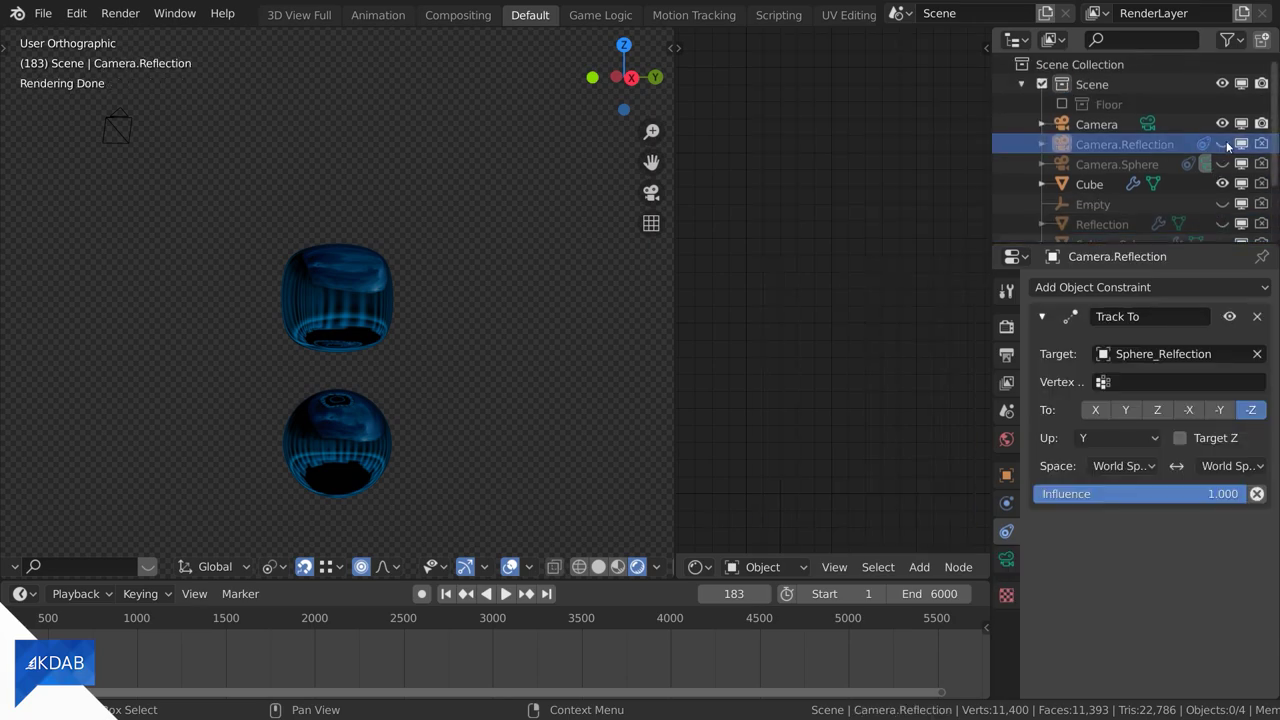
{"action": "left_click", "coordinate": [1222, 144]}
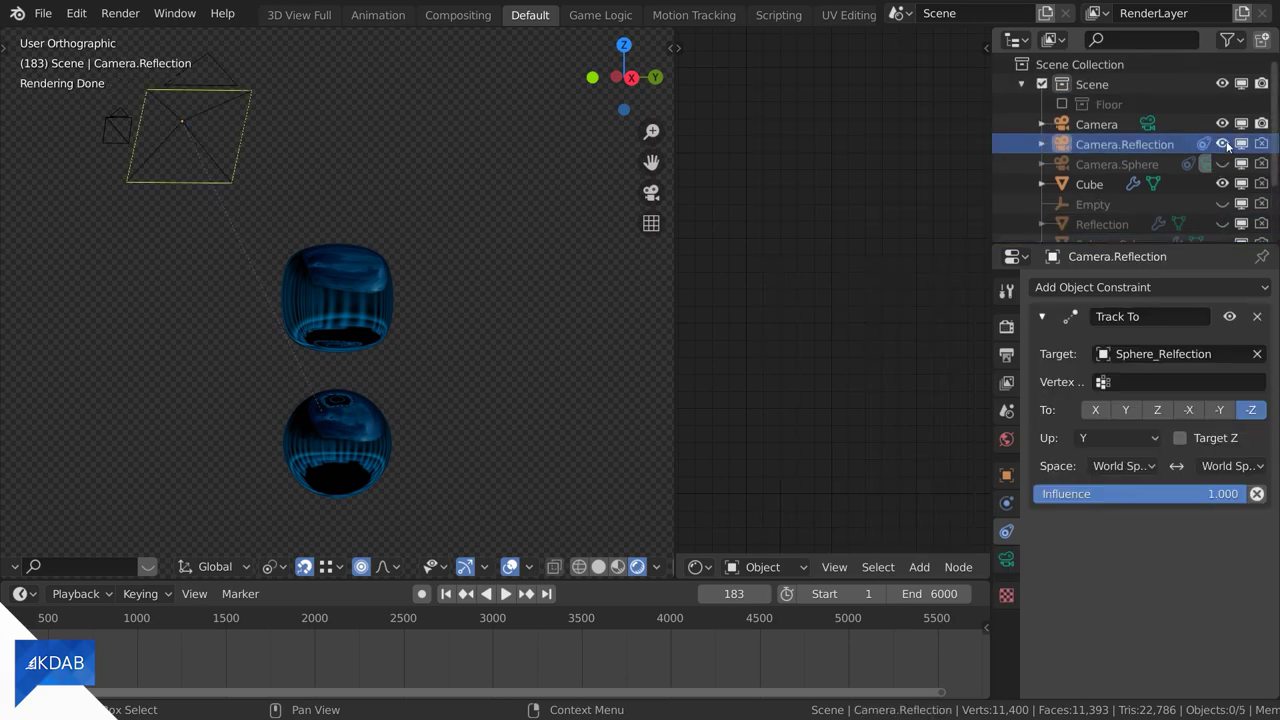
Make Camera.Reflection the active scene camera and render an image through it.
{"action": "left_click", "coordinate": [1165, 146]}
{"action": "scroll", "coordinate": [190, 566], "scroll_direction": "up", "scroll_amount": 8}
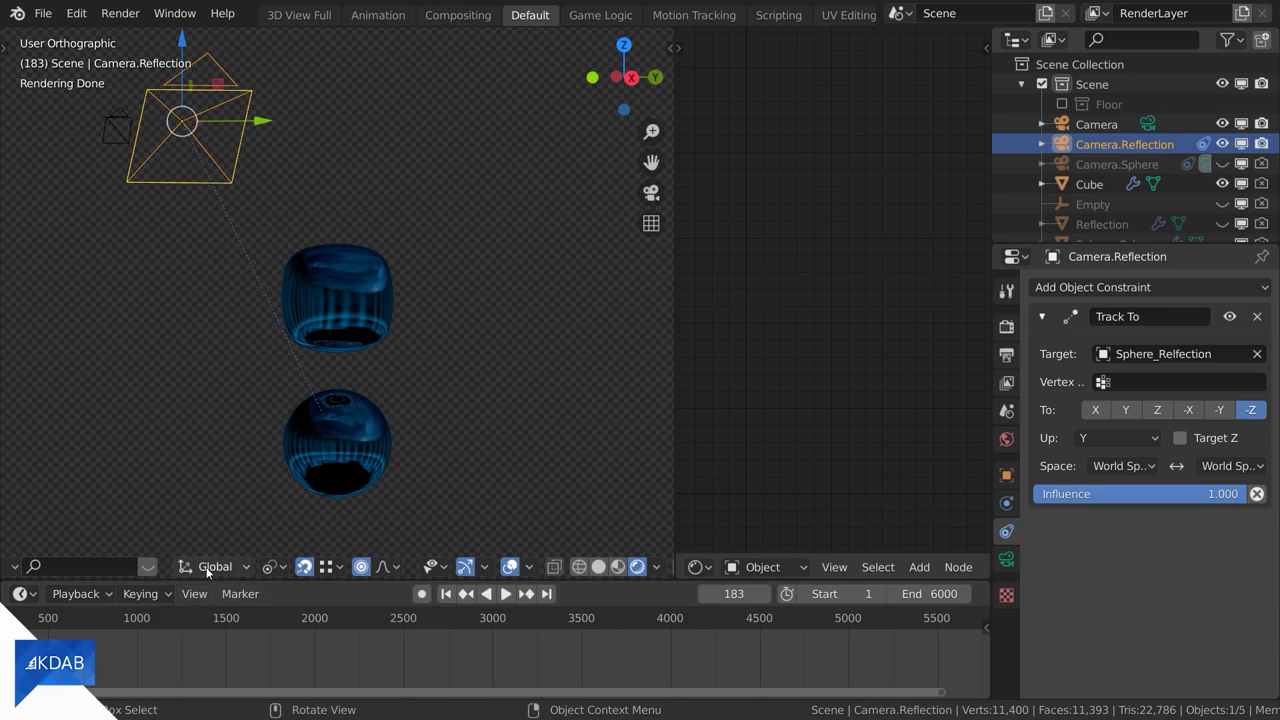
{"action": "left_click", "coordinate": [179, 566]}
{"action": "mouse_move", "coordinate": [288, 371]}
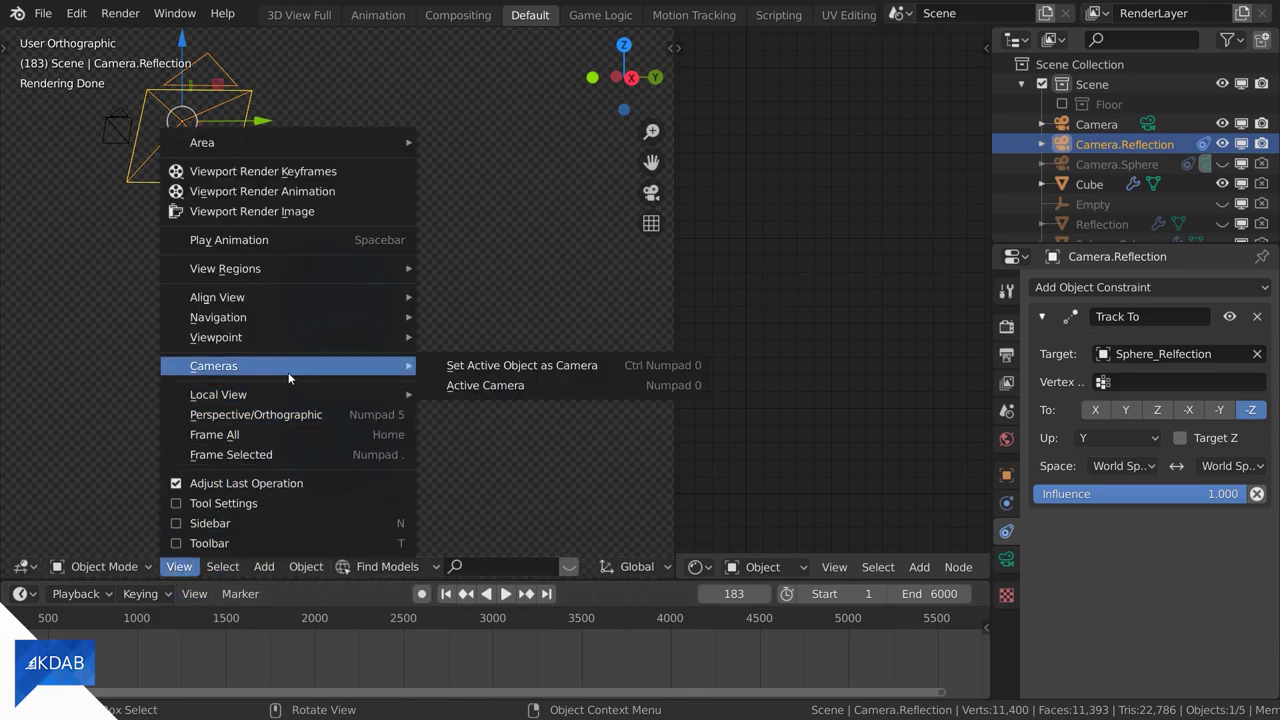
{"action": "left_click", "coordinate": [462, 364]}
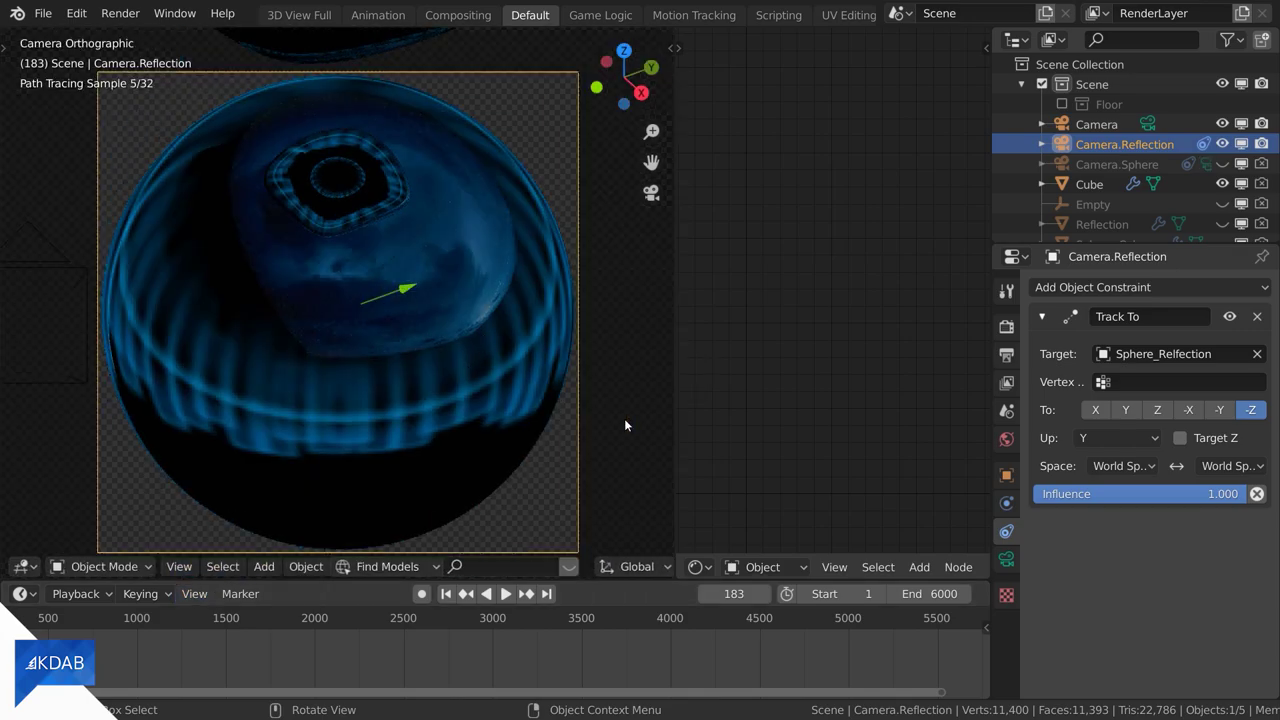
{"action": "left_click", "coordinate": [120, 13]}
{"action": "left_click", "coordinate": [154, 35]}
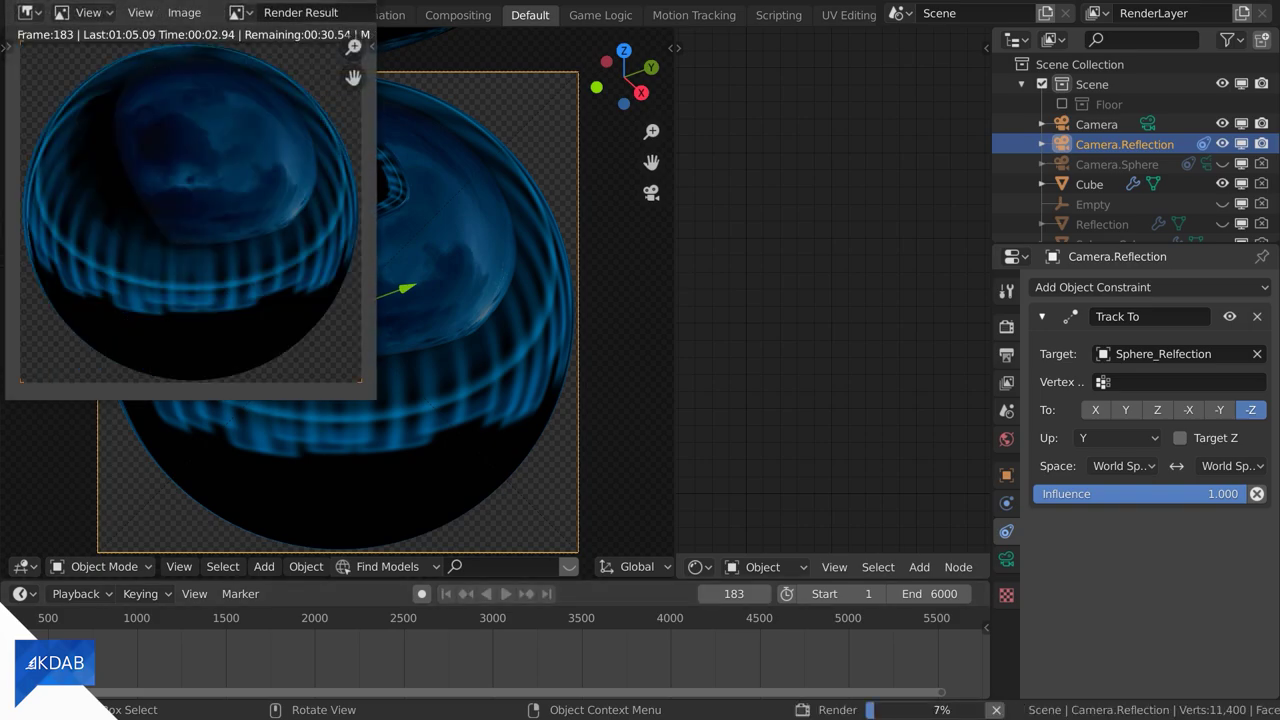
Close the render and make the main Camera the active scene camera again.
{"action": "key", "text": "Escape"}
{"action": "left_click", "coordinate": [1096, 124]}
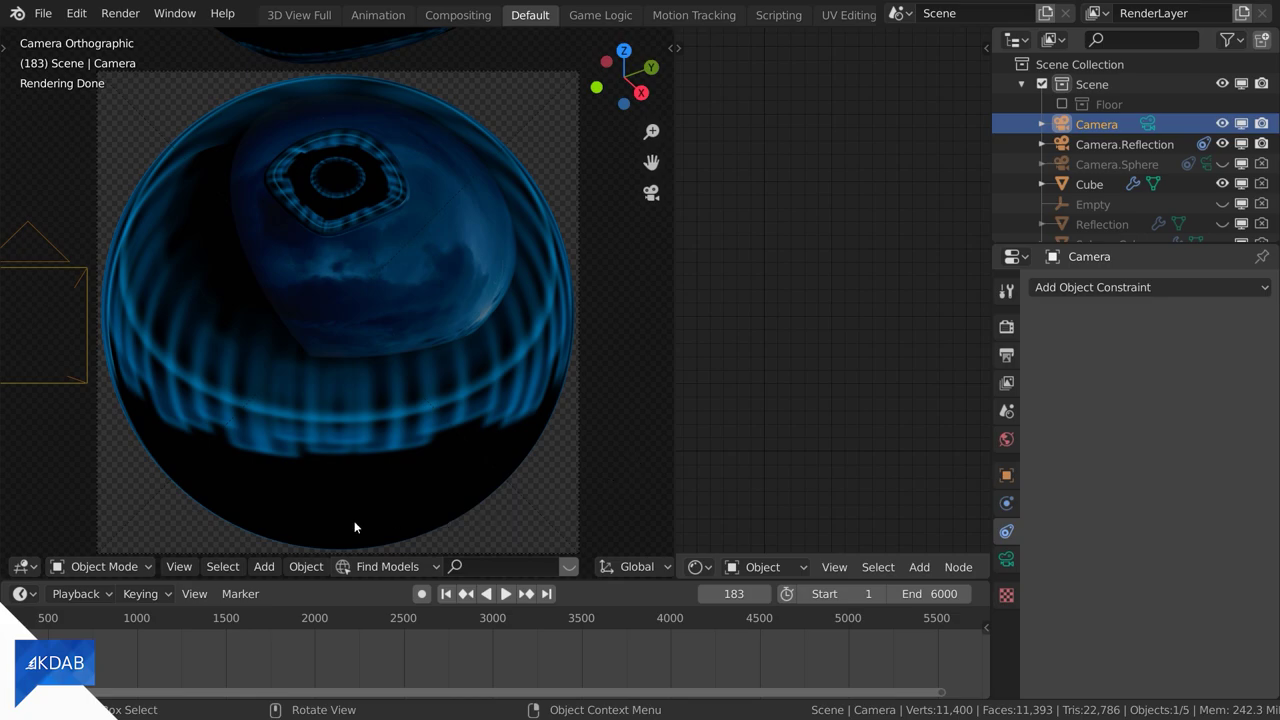
{"action": "left_click", "coordinate": [177, 566]}
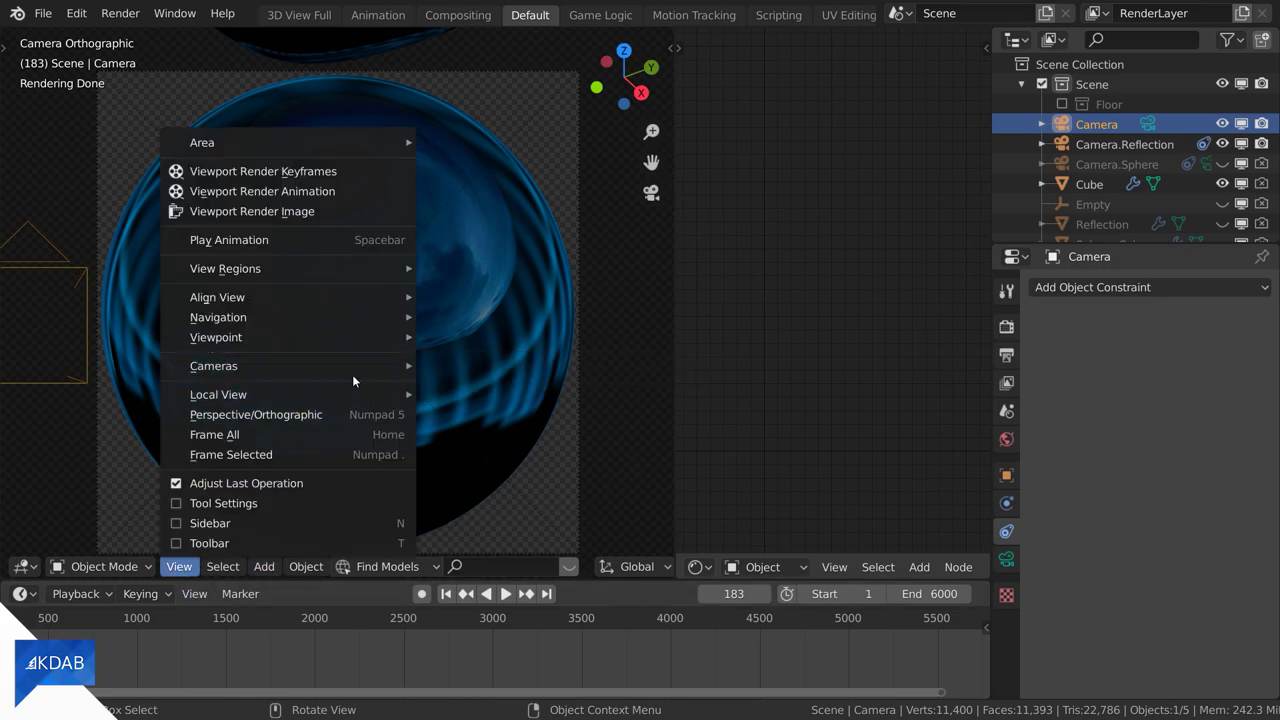
{"action": "mouse_move", "coordinate": [354, 370]}
{"action": "left_click", "coordinate": [437, 369]}
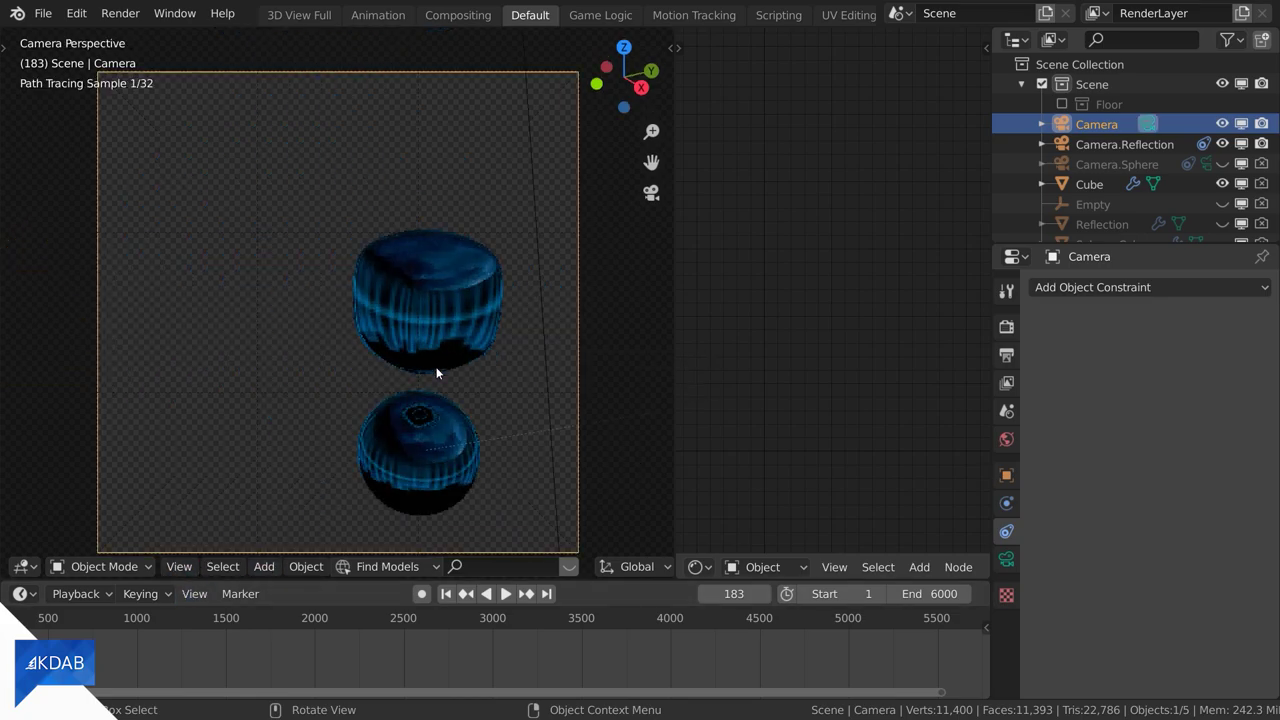
Set the output resolution to 1920 × 900 px.
{"action": "left_click", "coordinate": [1007, 383]}
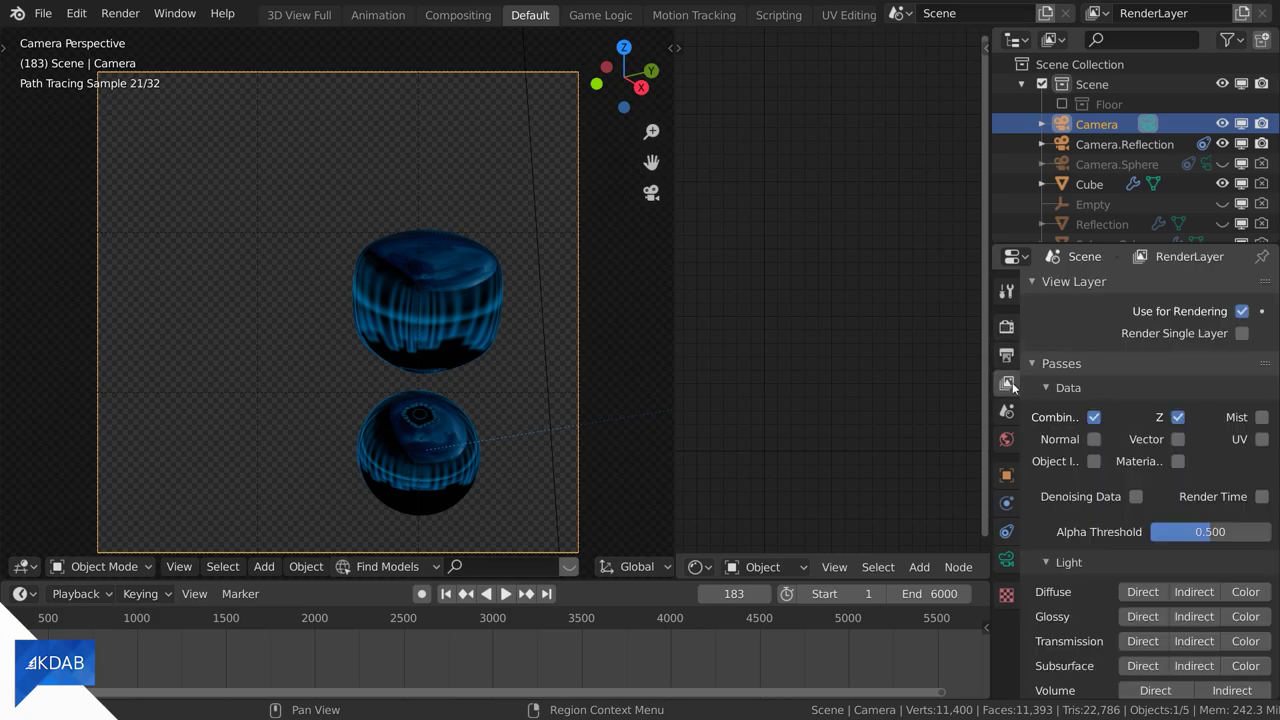
{"action": "left_click", "coordinate": [1007, 411]}
{"action": "left_click", "coordinate": [1007, 355]}
{"action": "left_click", "coordinate": [1170, 313]}
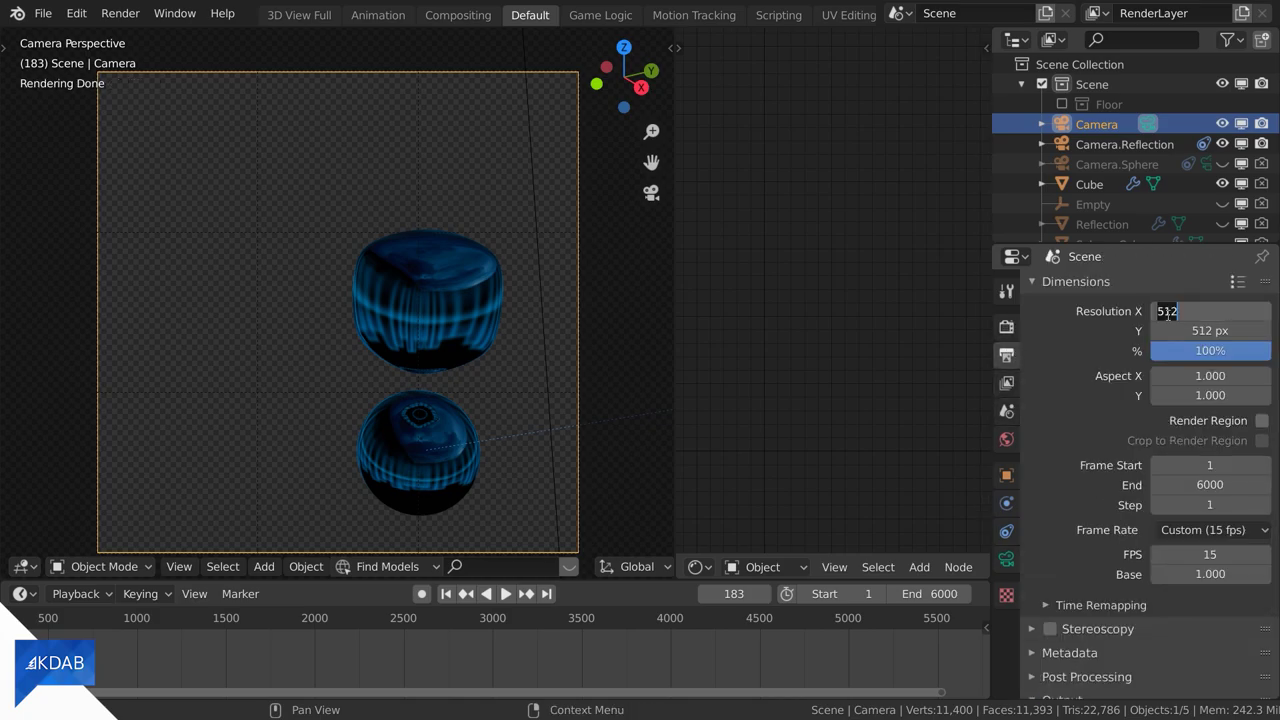
{"action": "key", "text": "Tab"}
{"action": "type", "text": "9"}
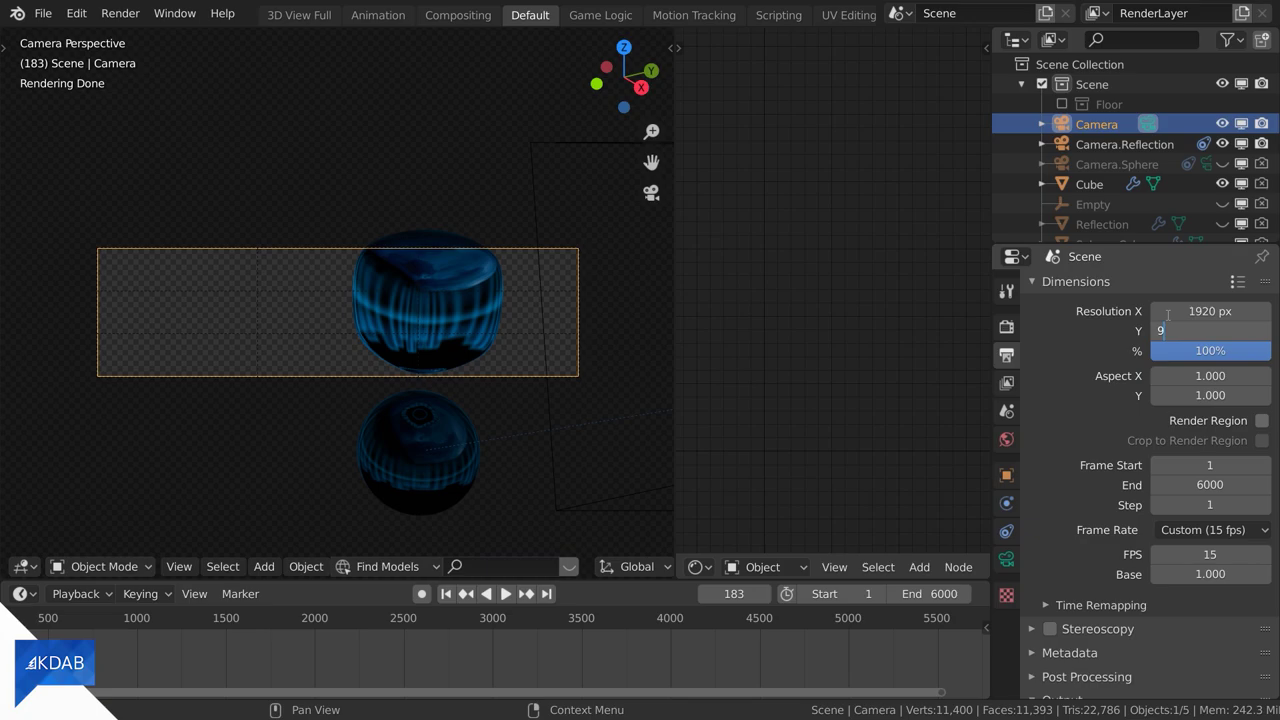
{"action": "type", "text": "00"}
{"action": "key", "text": "Return"}
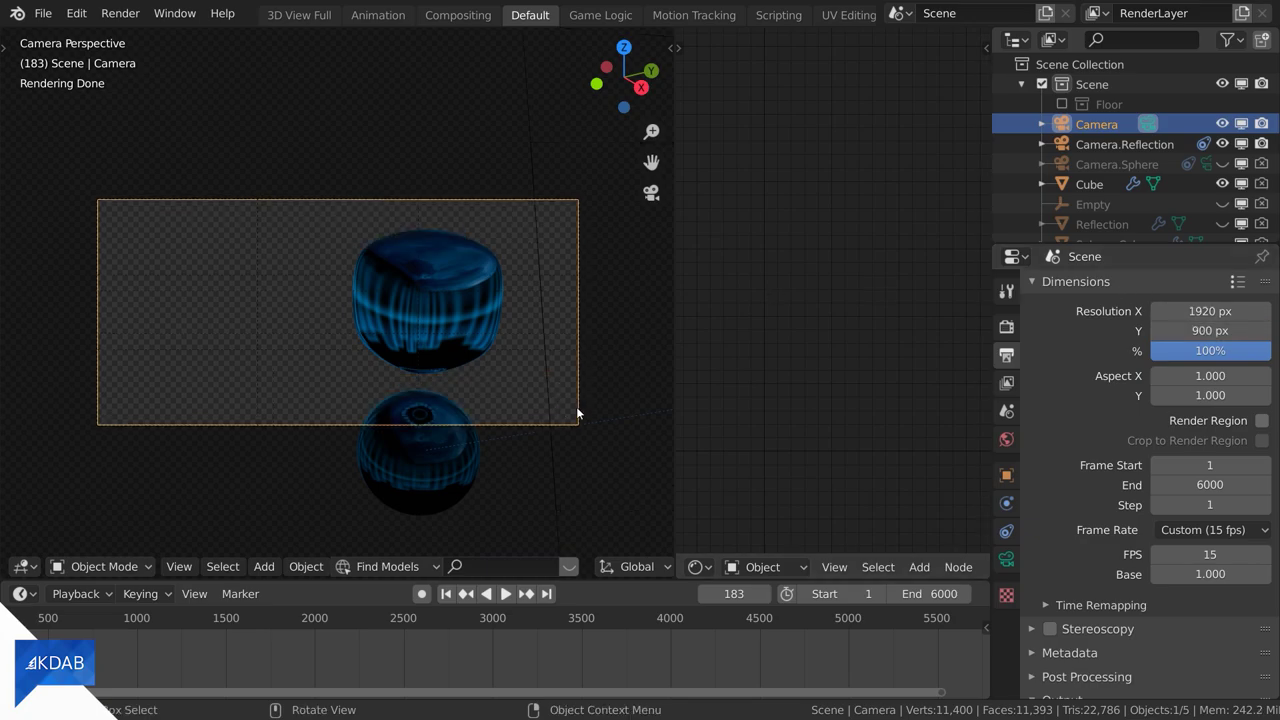
Hide Sphere_Relfection and show the Reflection object again.
{"action": "left_click", "coordinate": [419, 458]}
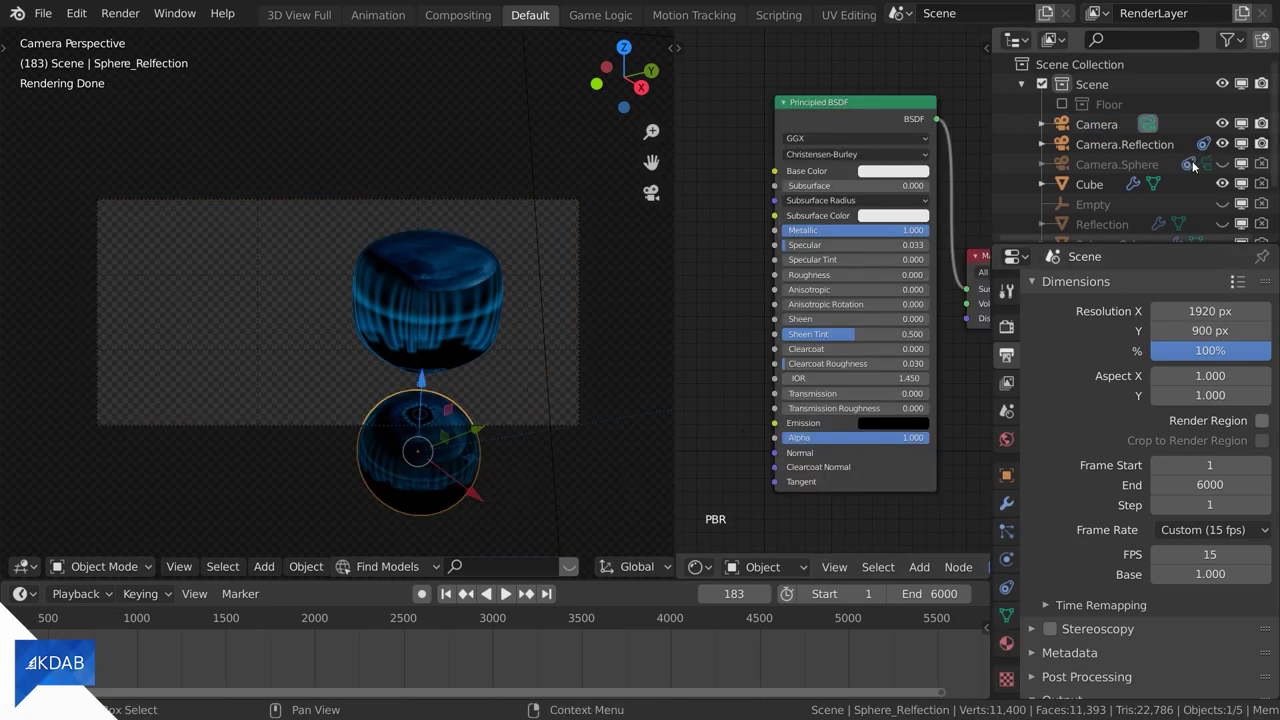
{"action": "scroll", "coordinate": [1193, 168], "scroll_direction": "down", "scroll_amount": 3}
{"action": "left_click", "coordinate": [1222, 210]}
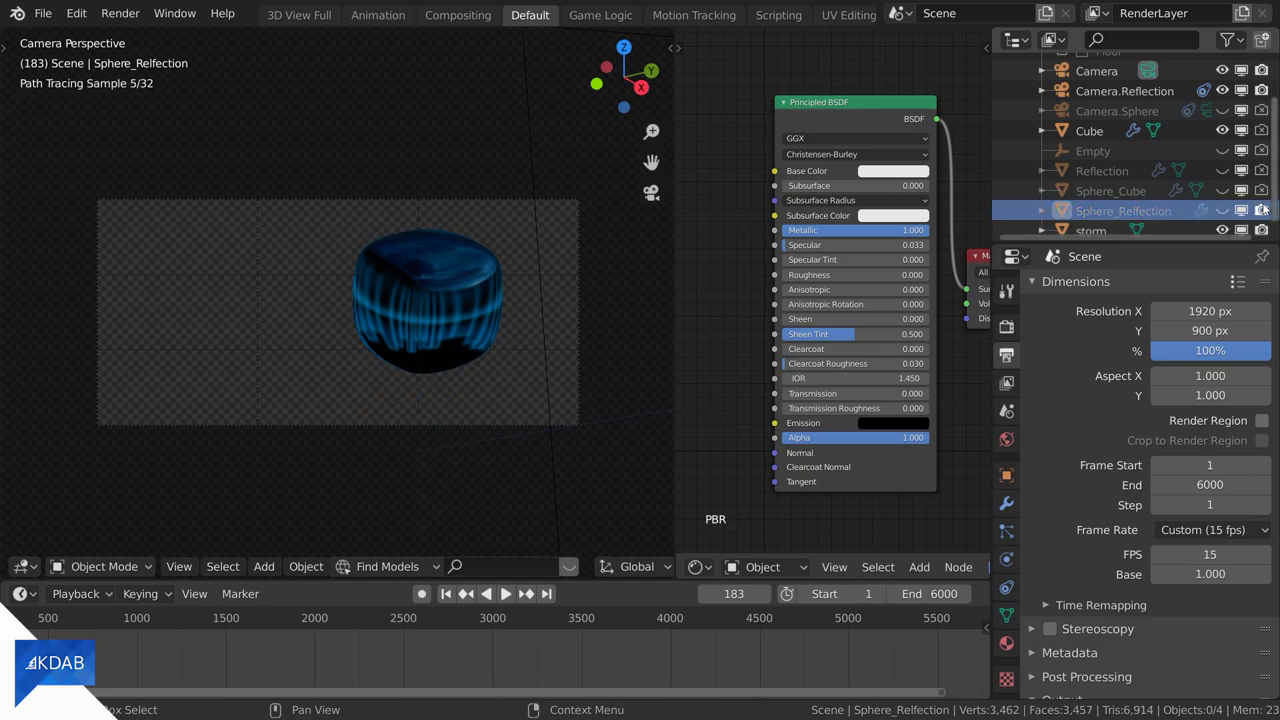
{"action": "left_click", "coordinate": [1222, 170]}
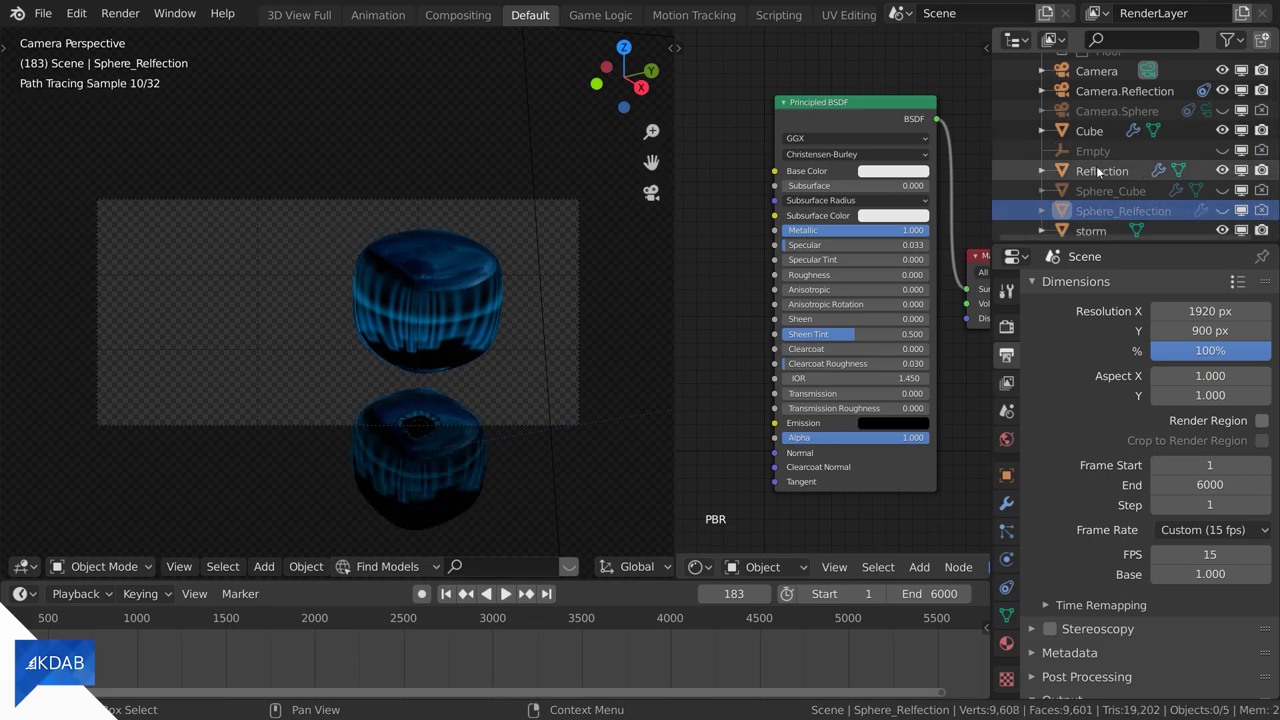
Replace the Cube's PBR material with a new material and delete its Principled BSDF node.
{"action": "left_click", "coordinate": [1090, 131]}
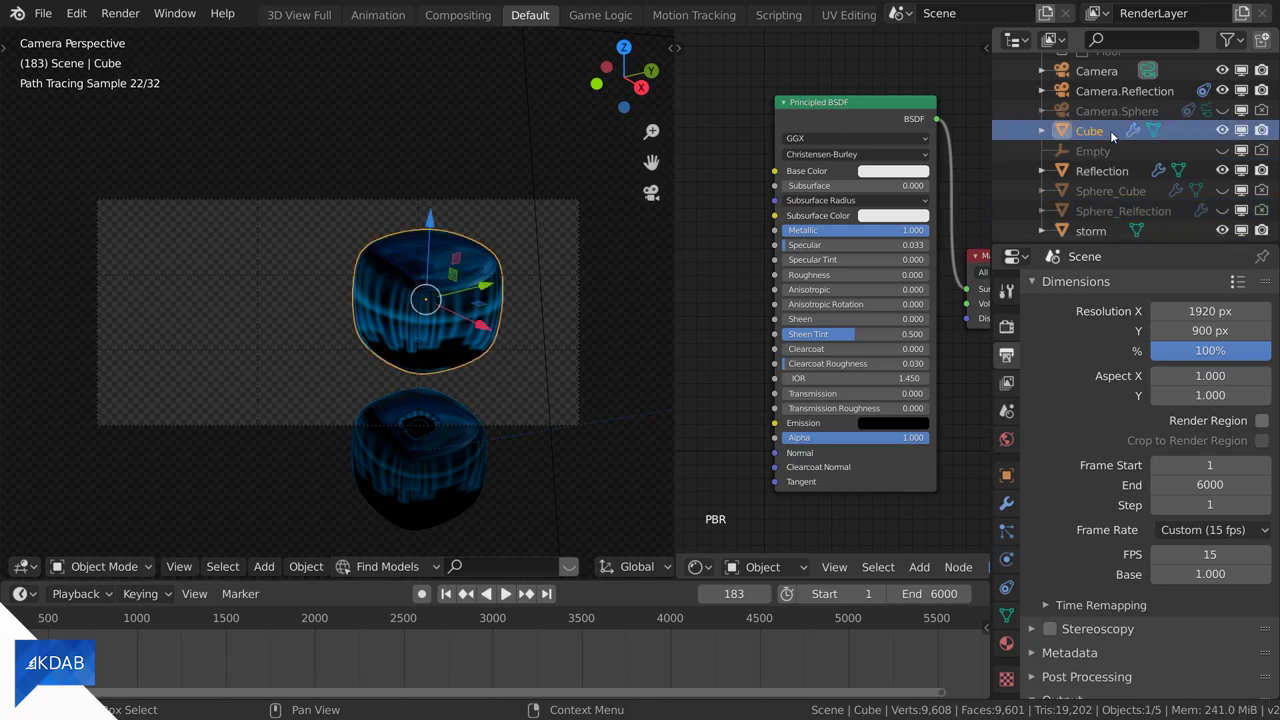
{"action": "left_click", "coordinate": [1006, 645]}
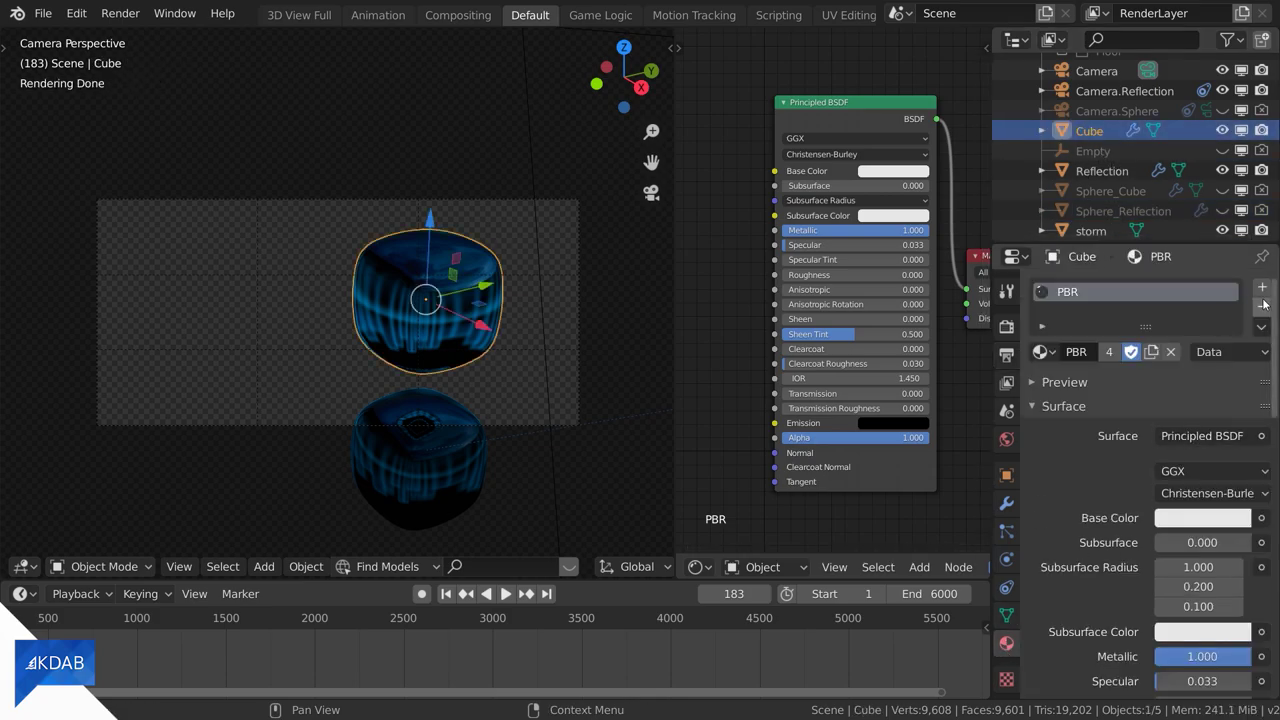
{"action": "left_click", "coordinate": [1261, 306]}
{"action": "left_click", "coordinate": [1261, 285]}
{"action": "left_click", "coordinate": [1140, 352]}
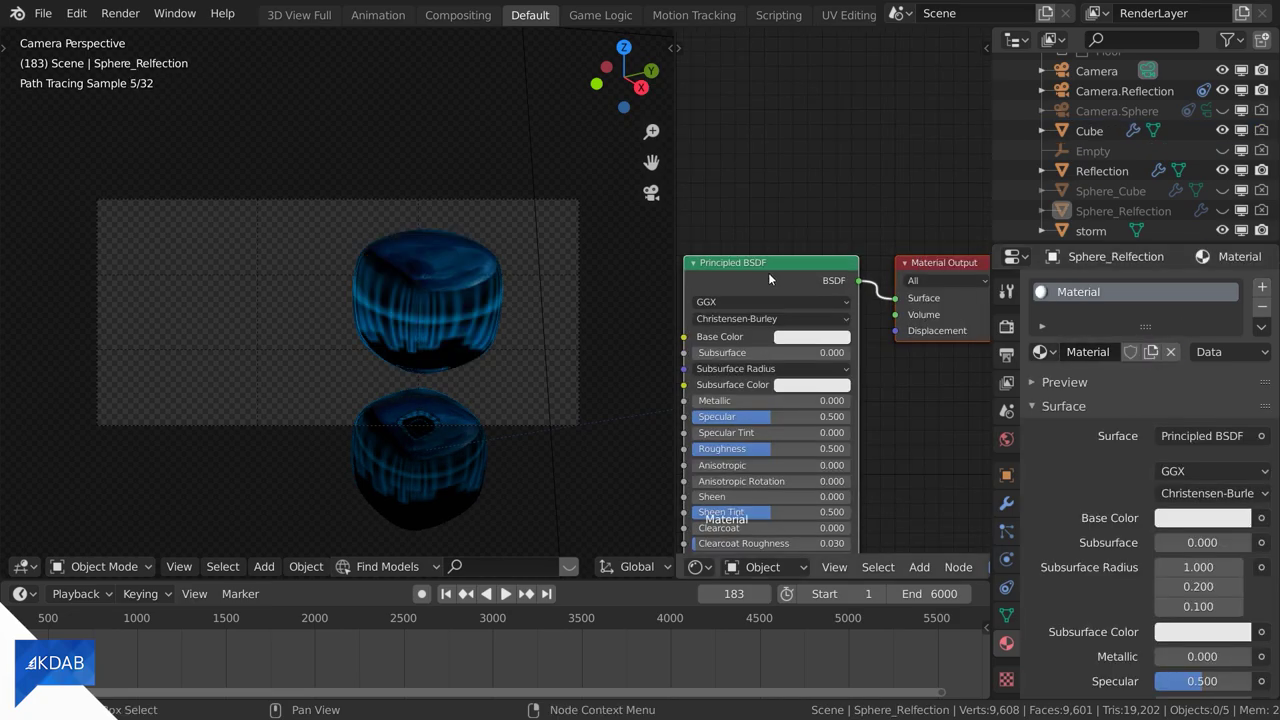
{"action": "left_click", "coordinate": [762, 274]}
{"action": "key", "text": "Delete"}
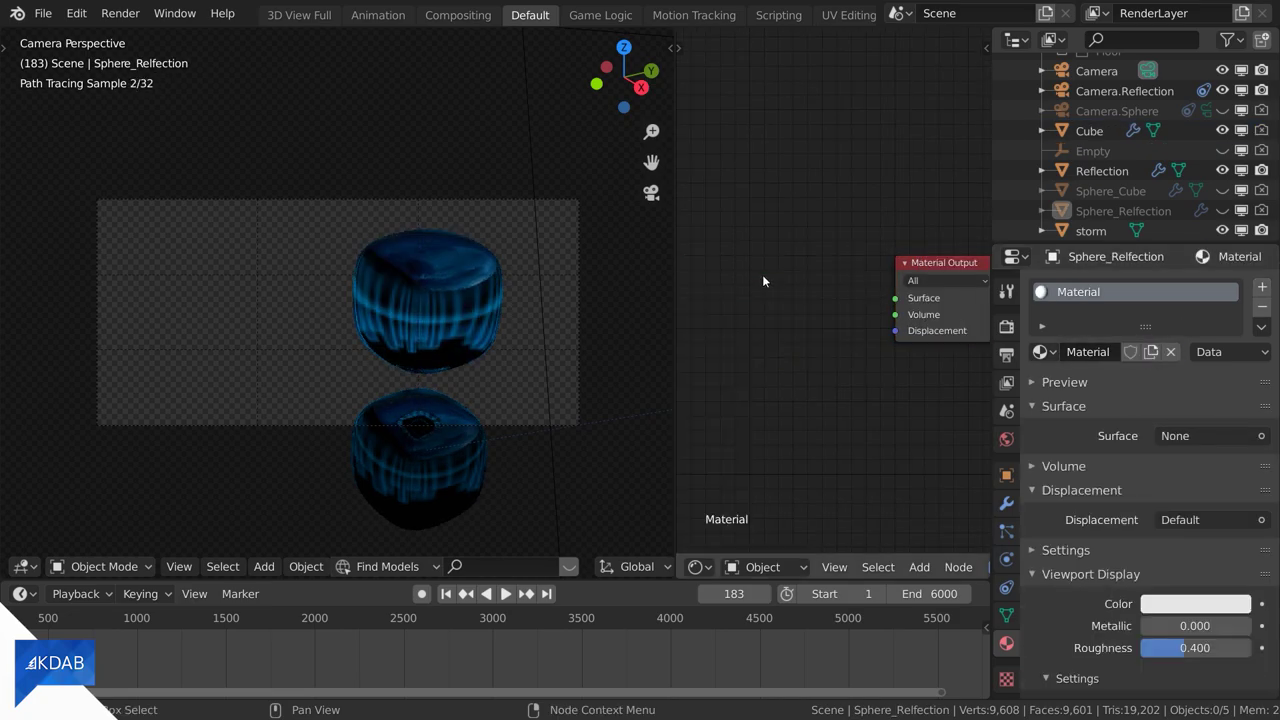
Add a Kuesa Iro Diffuse Material node and link it to the material Surface.
{"action": "left_click", "coordinate": [918, 567]}
{"action": "mouse_move", "coordinate": [948, 315]}
{"action": "left_click", "coordinate": [1080, 357]}
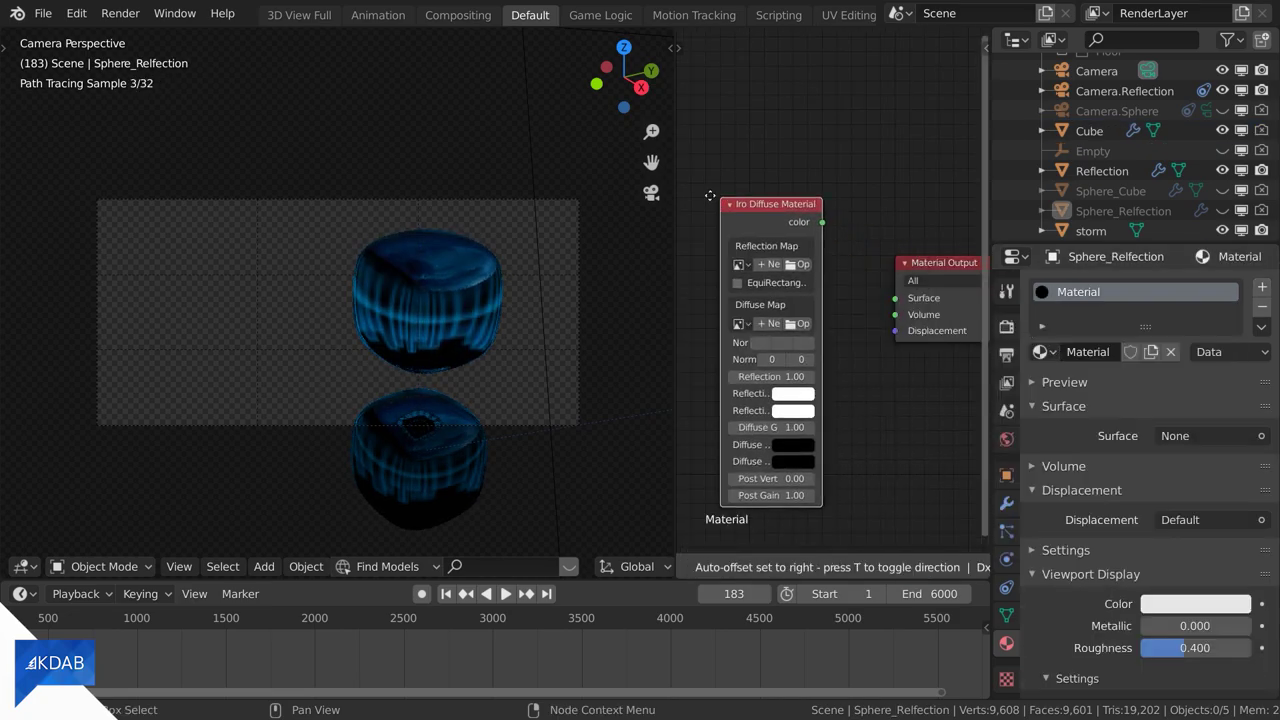
{"action": "left_click", "coordinate": [791, 240]}
{"action": "left_click_drag", "start_coordinate": [791, 240], "coordinate": [895, 298]}
Load cube.png as the reflection map and name the material Iro.
{"action": "left_click", "coordinate": [807, 250]}
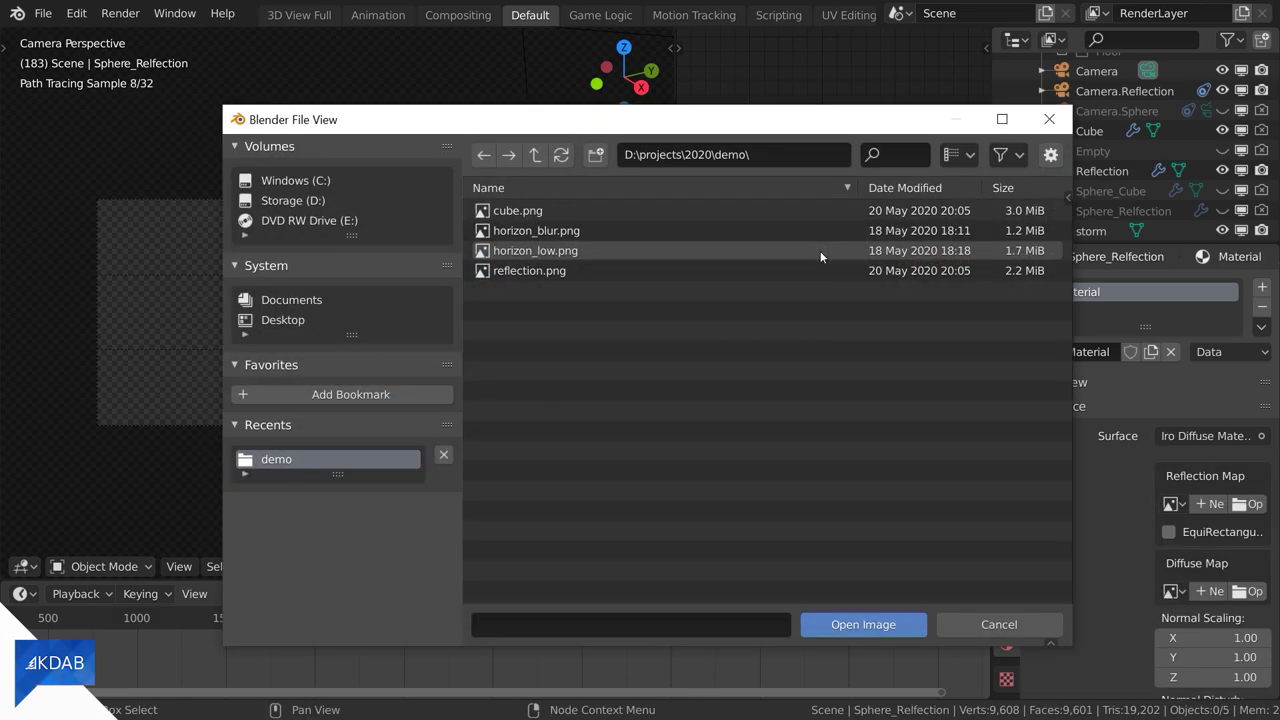
{"action": "left_click", "coordinate": [668, 210]}
{"action": "left_click", "coordinate": [858, 624]}
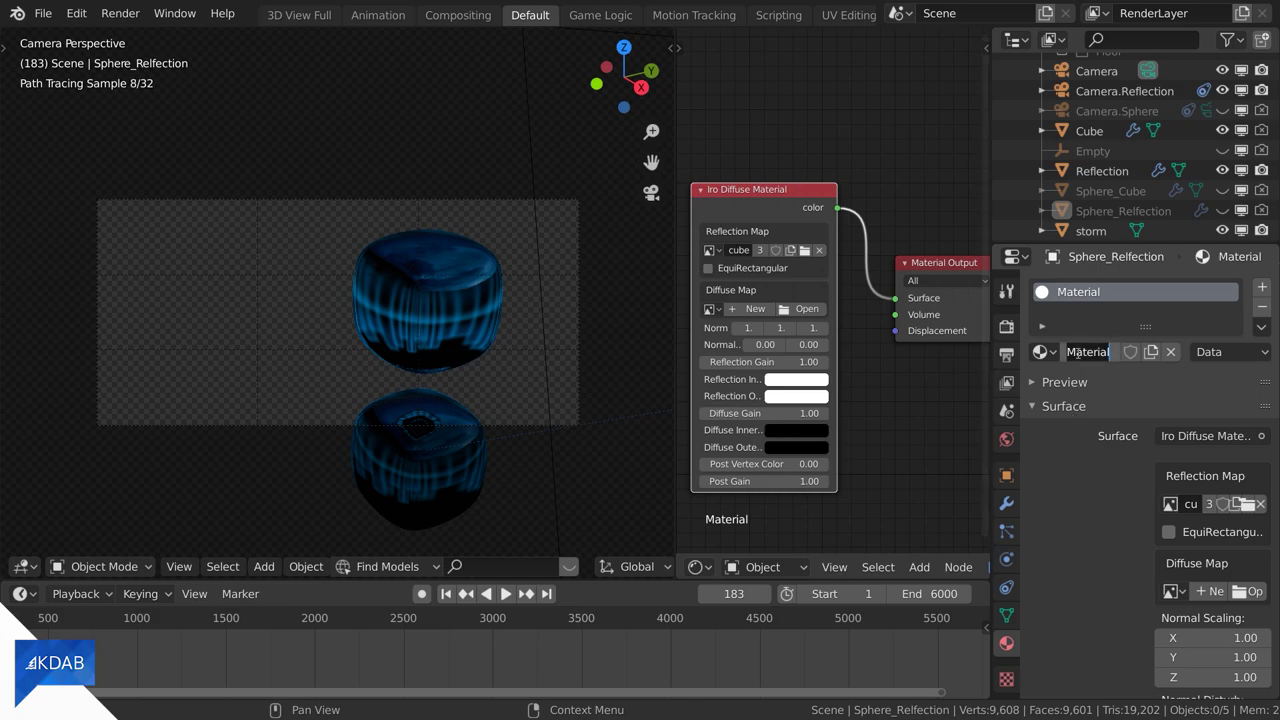
{"action": "type", "text": "Iro"}
{"action": "key", "text": "Return"}
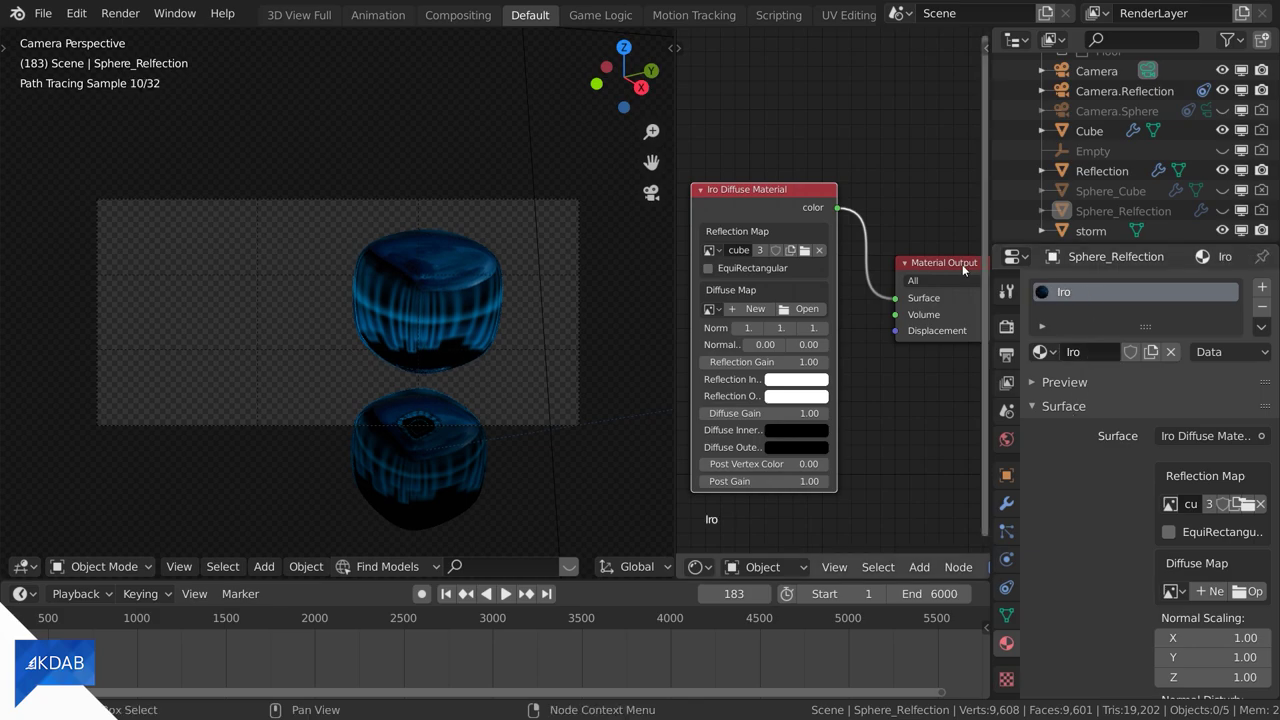
{"action": "left_click", "coordinate": [1102, 170]}
Replace Reflection's PBR material with a new material named IroReflection.
{"action": "left_click", "coordinate": [1262, 307]}
{"action": "left_click", "coordinate": [1110, 352]}
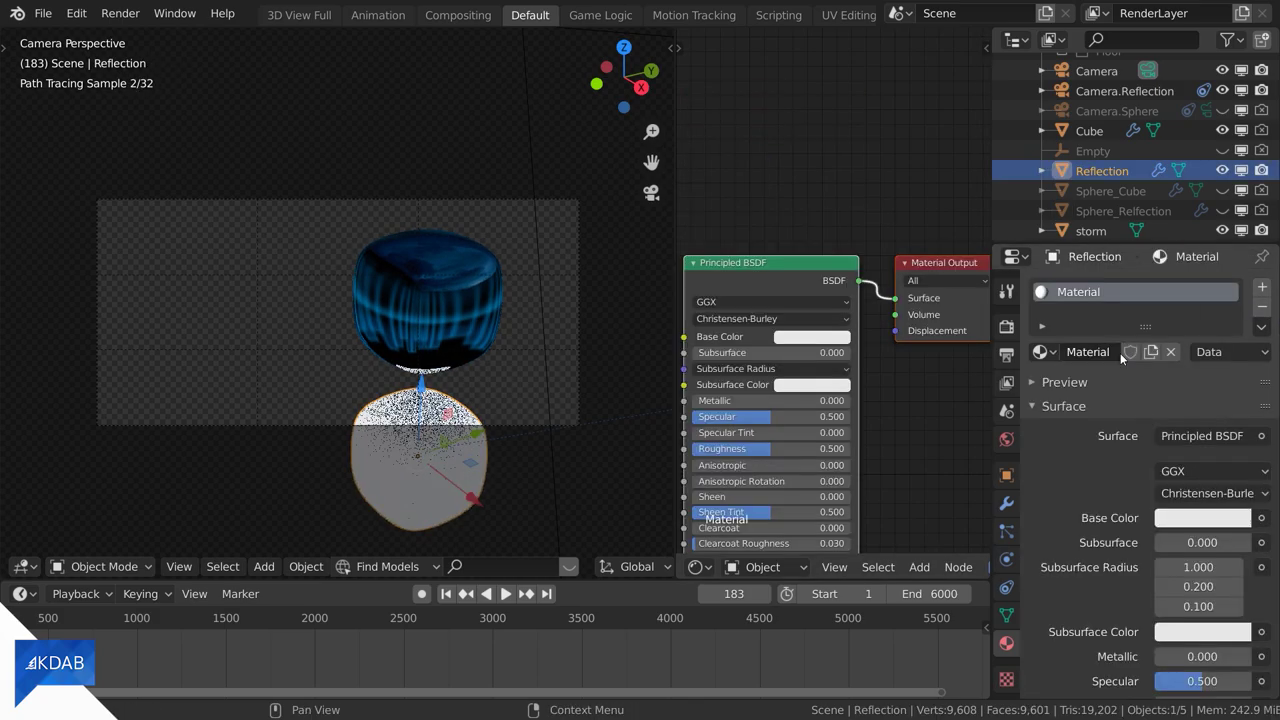
{"action": "double_click", "coordinate": [1096, 352]}
{"action": "type", "text": "IroR"}
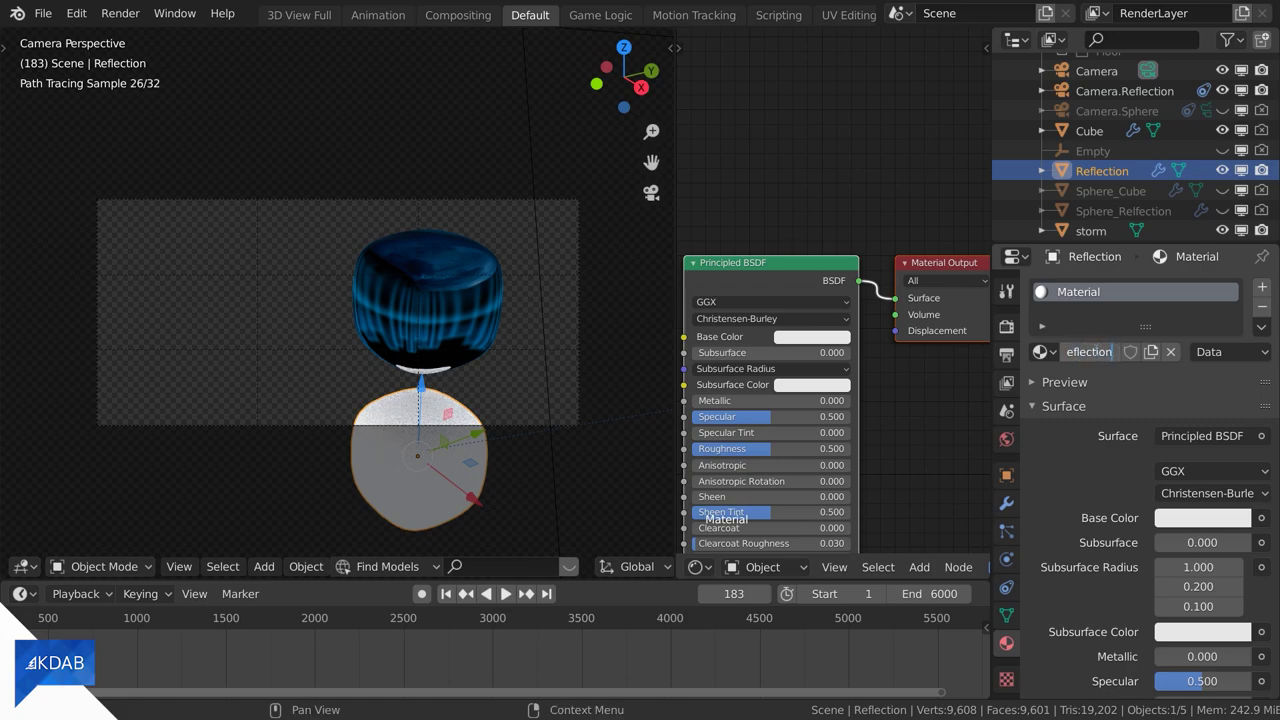
{"action": "key", "text": "Return"}
Swap Principled BSDF for an Iro Diffuse Material node on Surface with reflection.png as map.
{"action": "key", "text": "x"}
{"action": "left_click", "coordinate": [919, 566]}
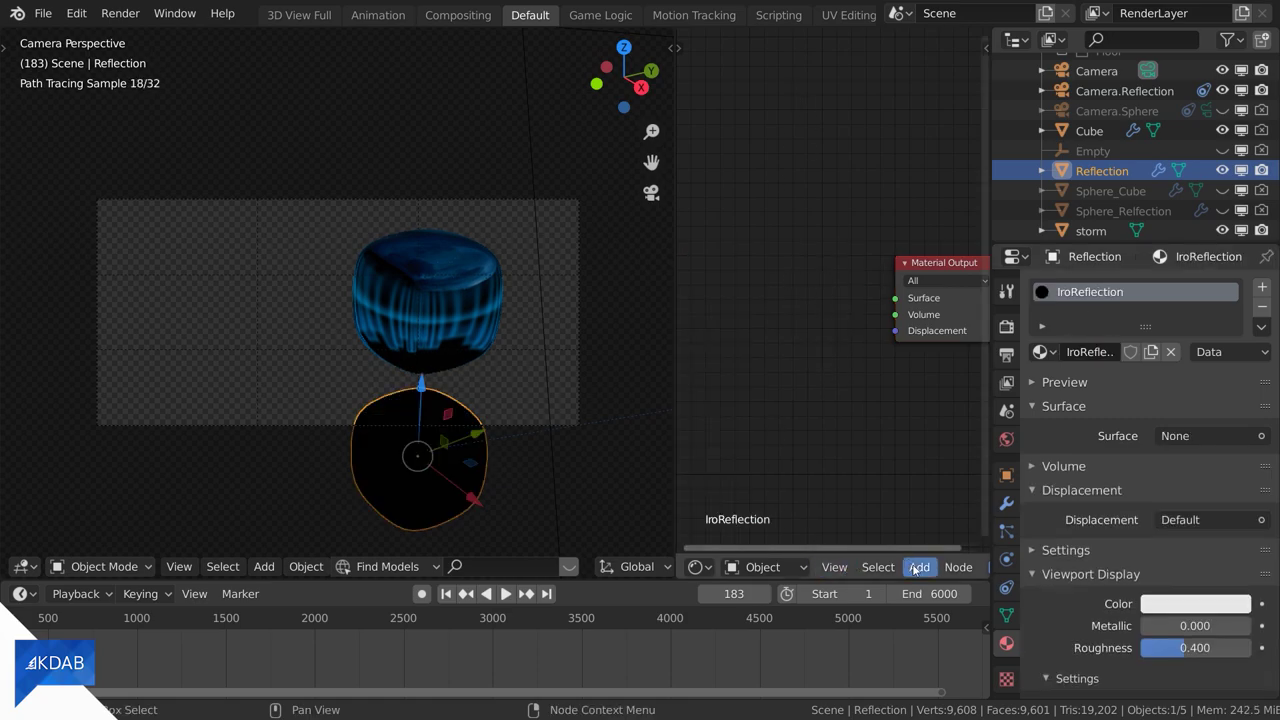
{"action": "mouse_move", "coordinate": [976, 325]}
{"action": "left_click", "coordinate": [1099, 358]}
{"action": "left_click", "coordinate": [800, 306]}
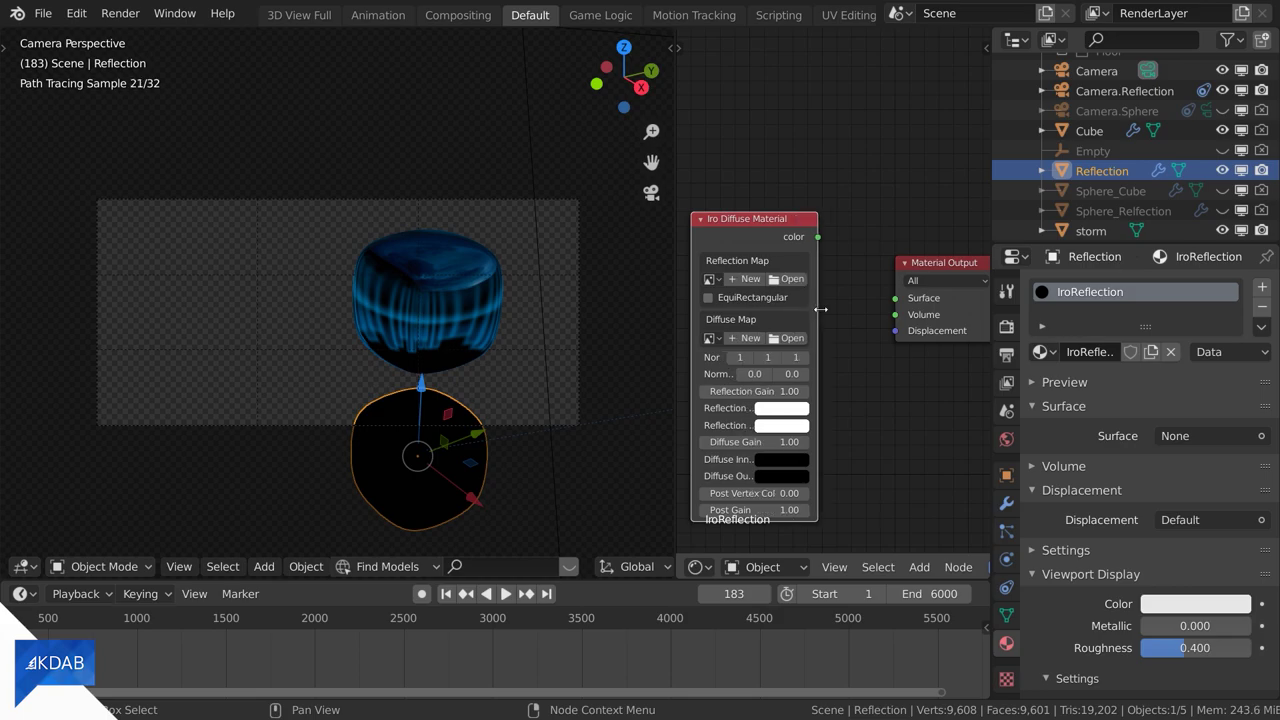
{"action": "left_click_drag", "start_coordinate": [851, 237], "coordinate": [893, 298]}
{"action": "left_click", "coordinate": [817, 278]}
{"action": "double_click", "coordinate": [642, 268]}
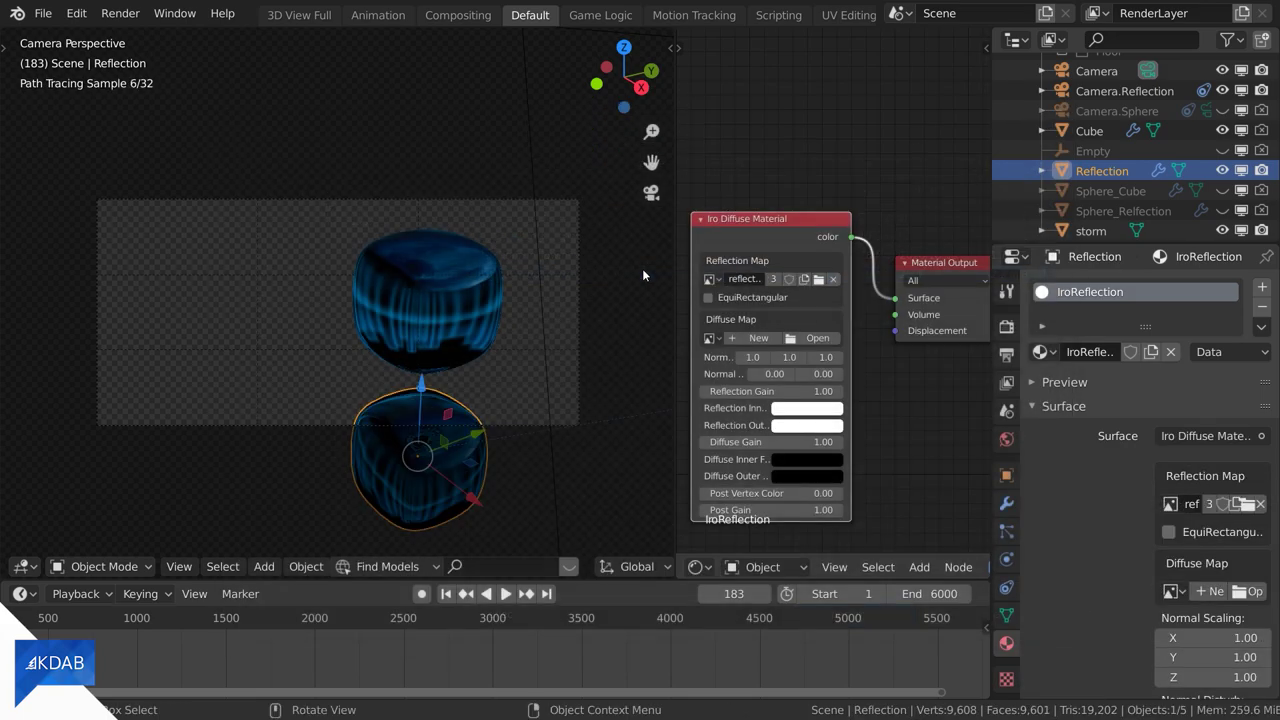
Hide Cube and Reflection in viewport and render, and include the Floor collection.
{"action": "left_click", "coordinate": [1223, 170]}
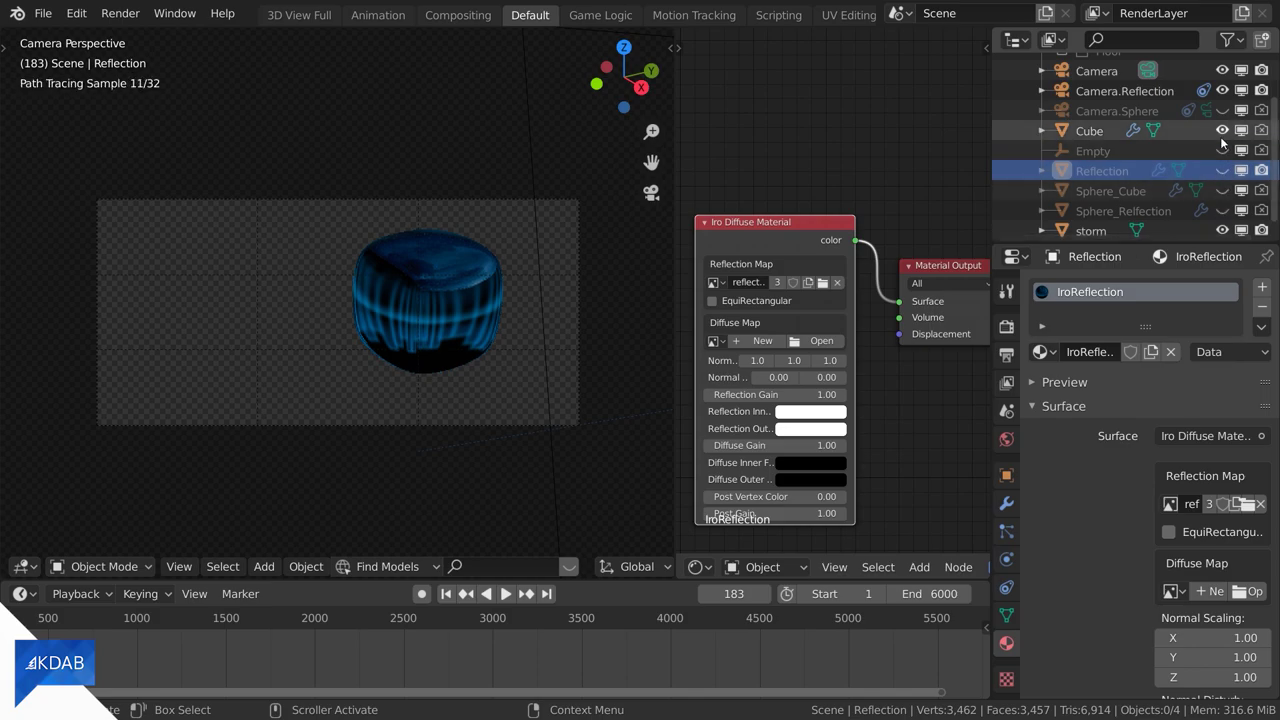
{"action": "left_click", "coordinate": [1222, 130]}
{"action": "left_click", "coordinate": [1261, 171]}
{"action": "scroll", "coordinate": [1166, 134], "scroll_direction": "up", "scroll_amount": 3}
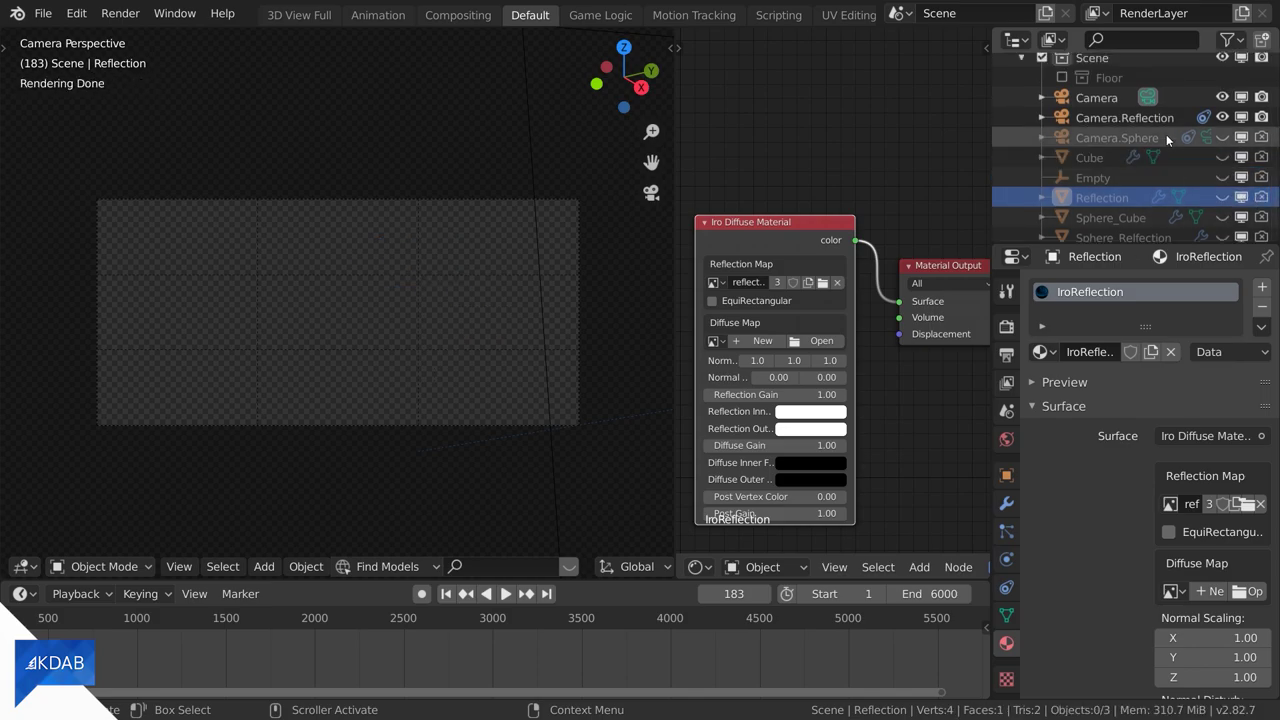
{"action": "left_click", "coordinate": [1062, 104]}
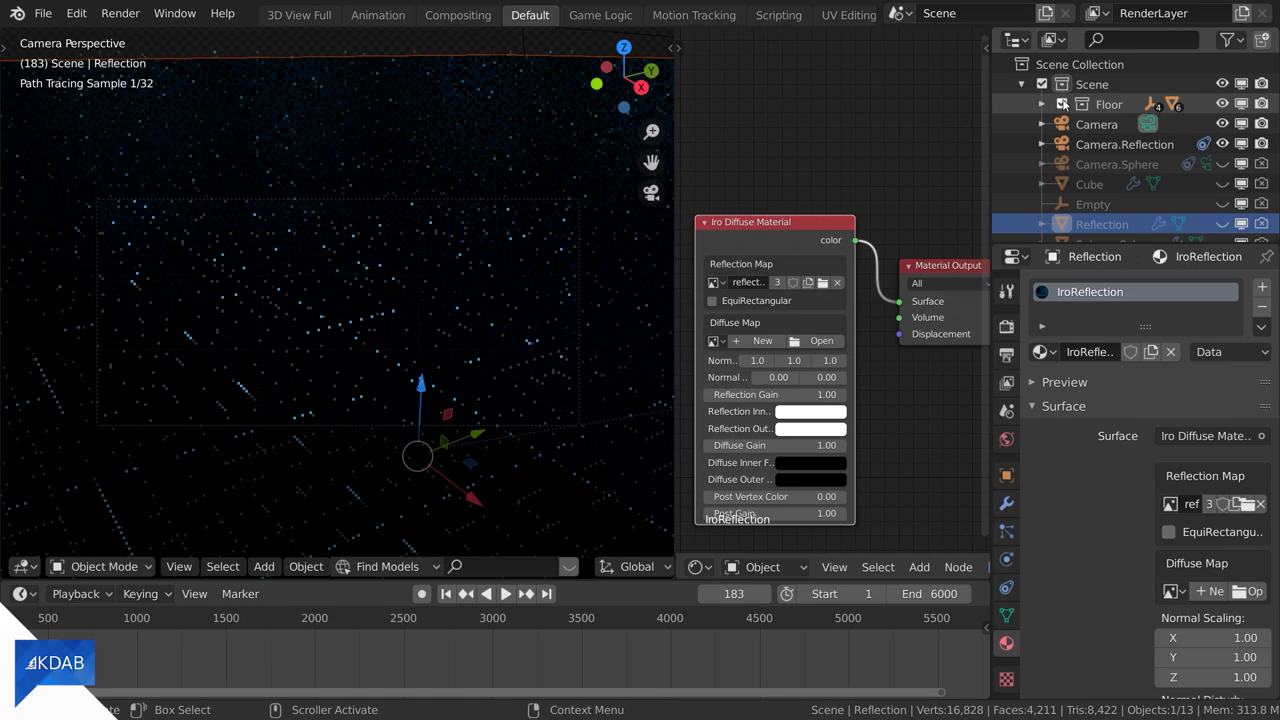
Set the World background image to horizon.png and render a still of the floor.
{"action": "left_click", "coordinate": [1006, 438]}
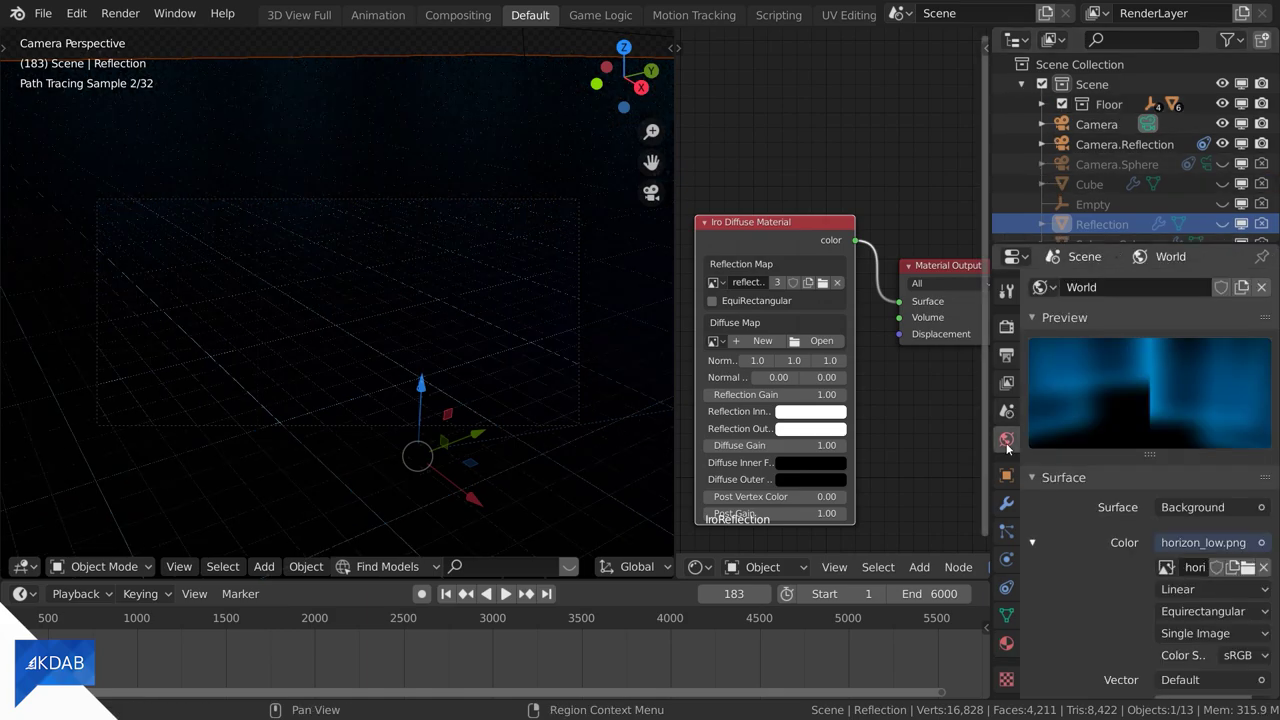
{"action": "left_click", "coordinate": [1247, 567]}
{"action": "left_click", "coordinate": [596, 228]}
{"action": "double_click", "coordinate": [596, 228]}
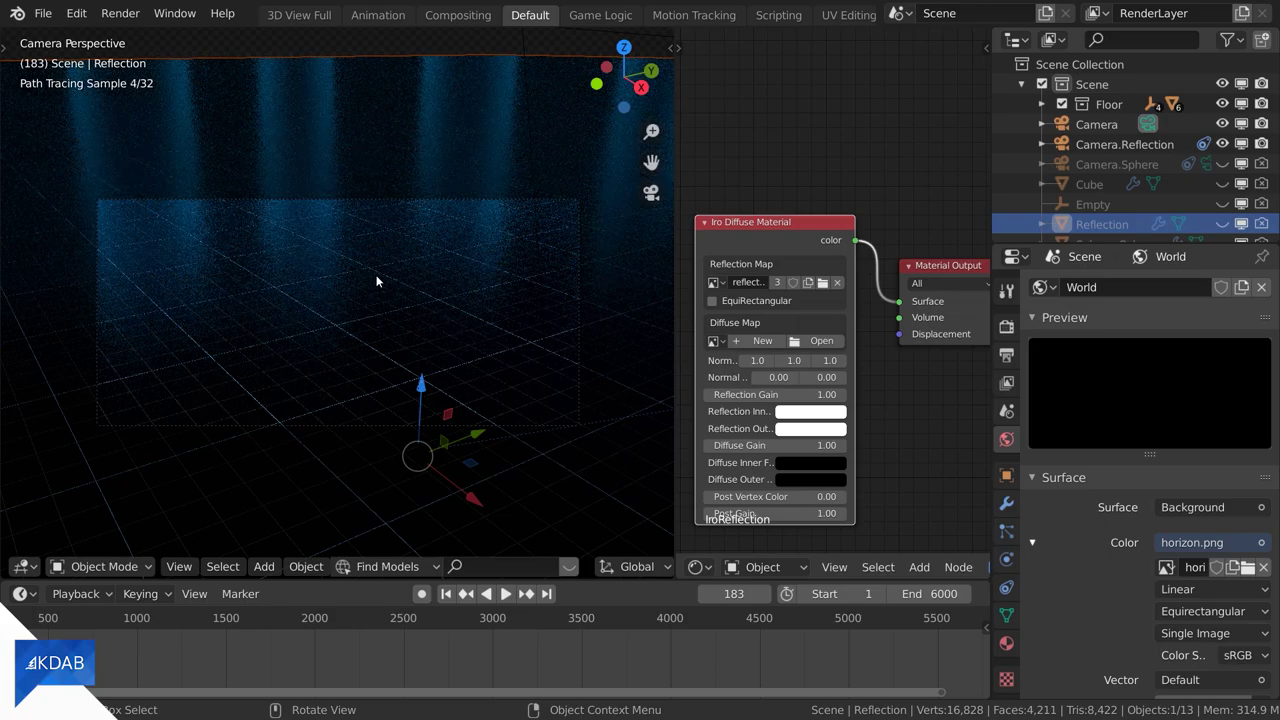
{"action": "left_click", "coordinate": [122, 13]}
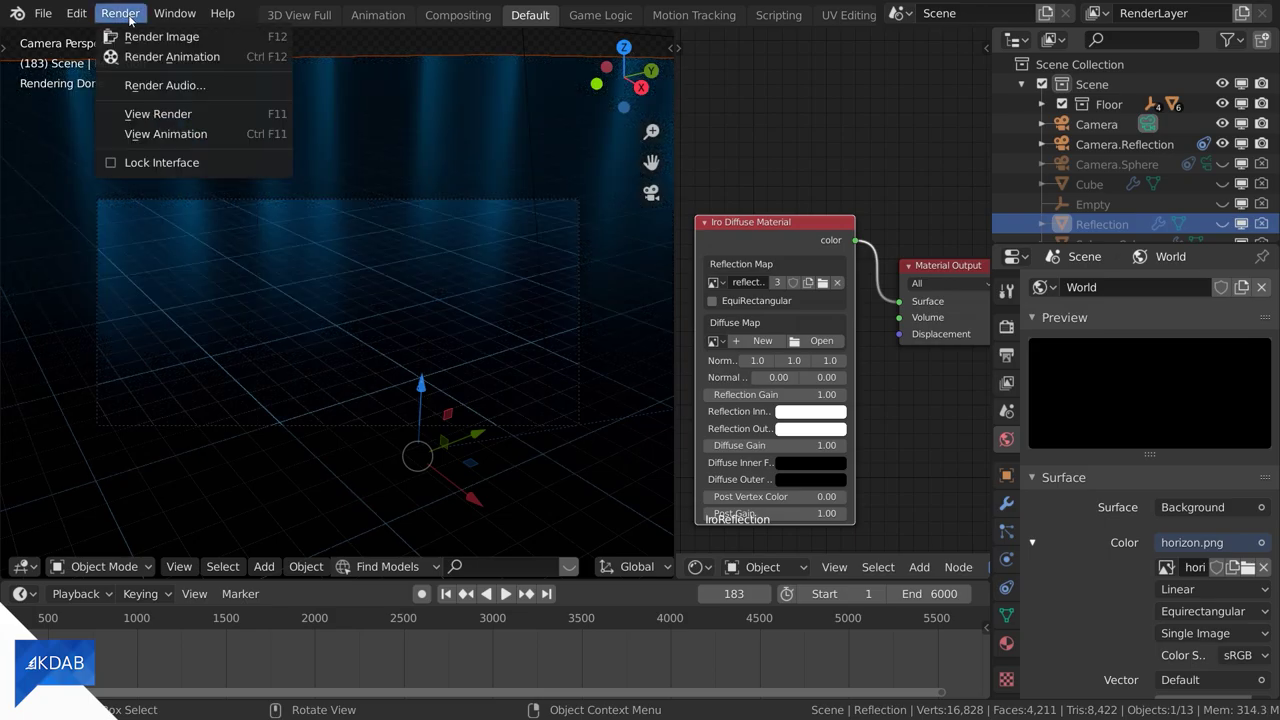
{"action": "left_click", "coordinate": [138, 35]}
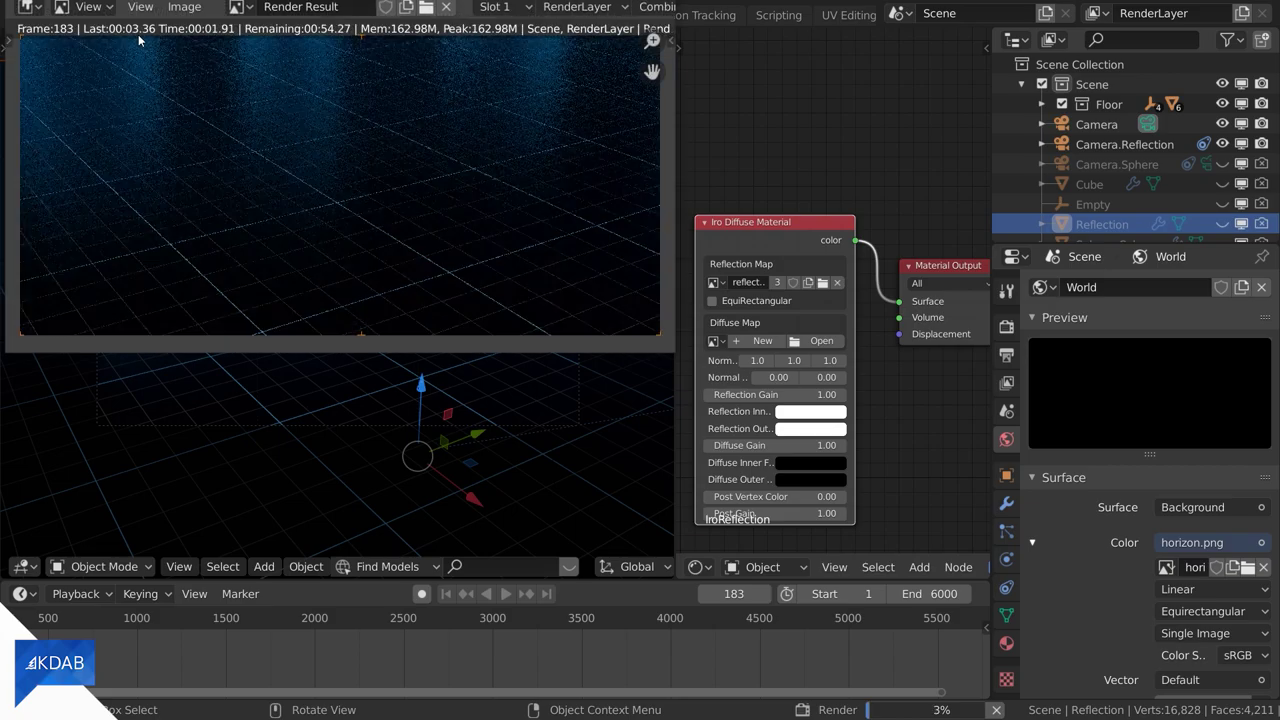
Close the render, exclude the Floor collection, and show Reflection and Cube again.
{"action": "key", "text": "Escape"}
{"action": "left_click", "coordinate": [1063, 108]}
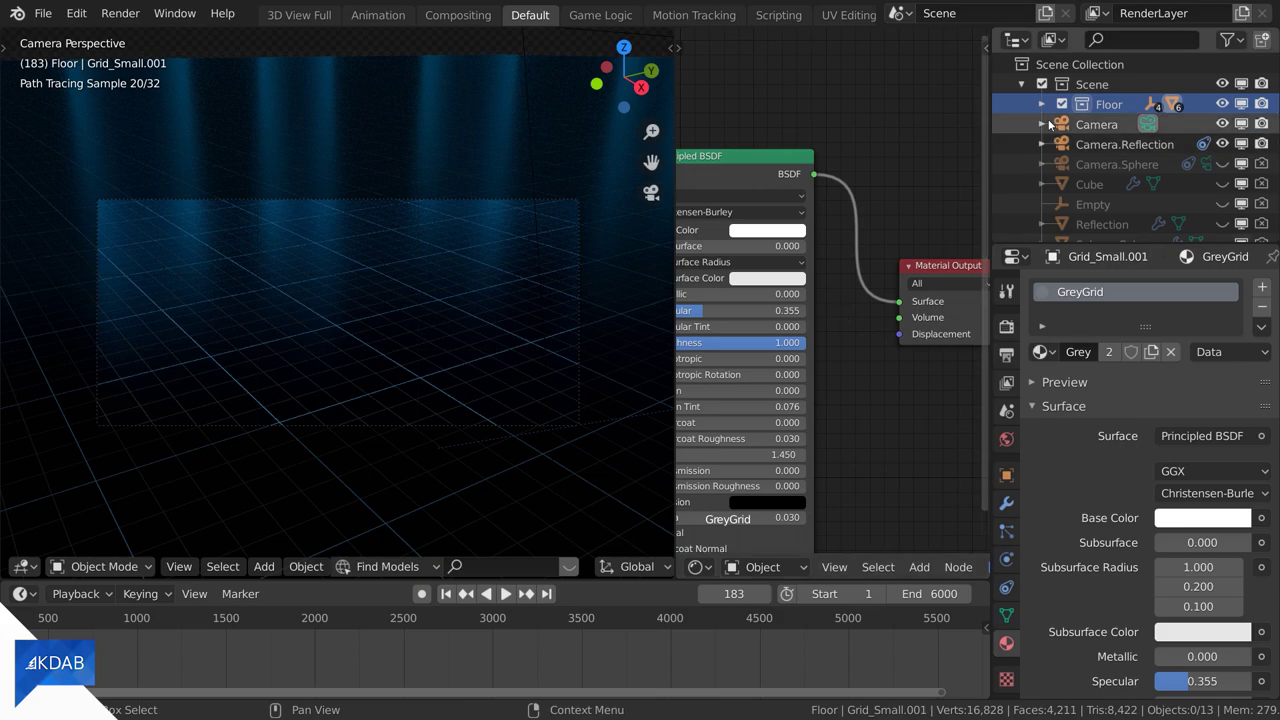
{"action": "left_click", "coordinate": [1062, 104]}
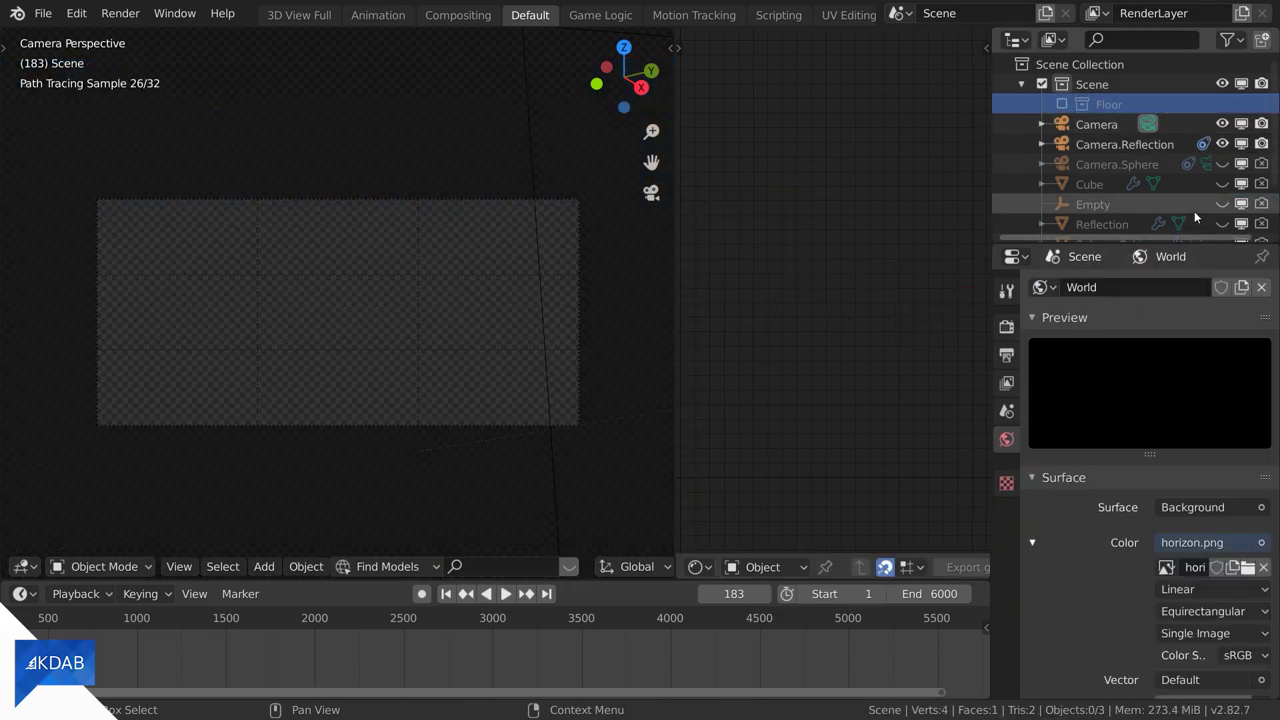
{"action": "left_click", "coordinate": [1261, 224]}
{"action": "left_click", "coordinate": [1261, 184]}
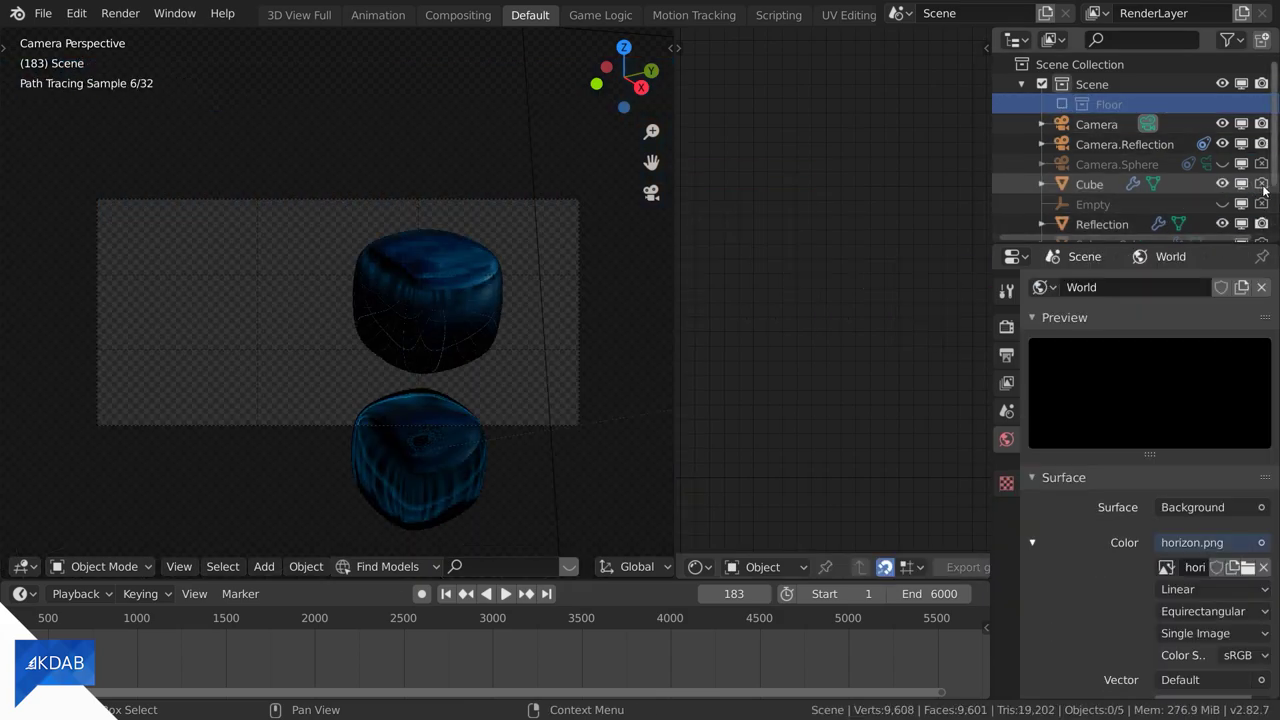
Select Camera, Cube and Reflection together for export.
{"action": "left_click", "coordinate": [1096, 124]}
{"action": "left_click", "coordinate": [1089, 184], "text": "ctrl"}
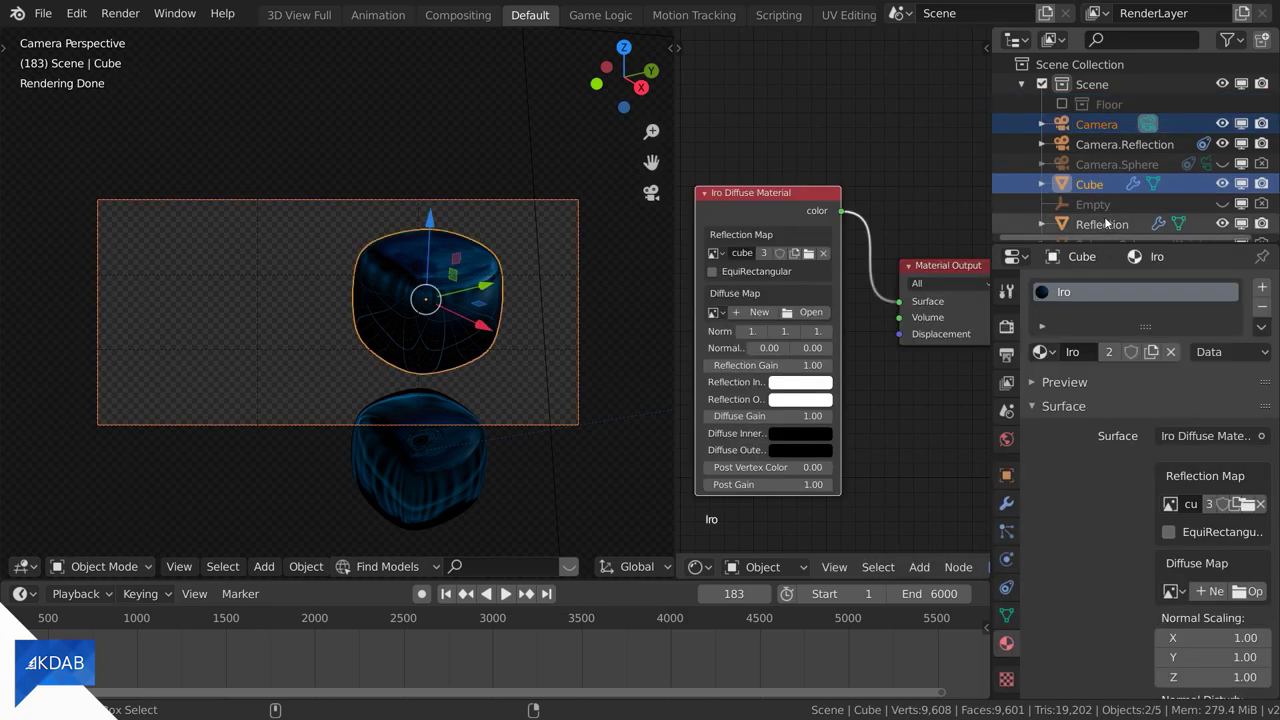
{"action": "left_click", "coordinate": [1103, 224], "text": "ctrl"}
{"action": "left_click", "coordinate": [43, 13]}
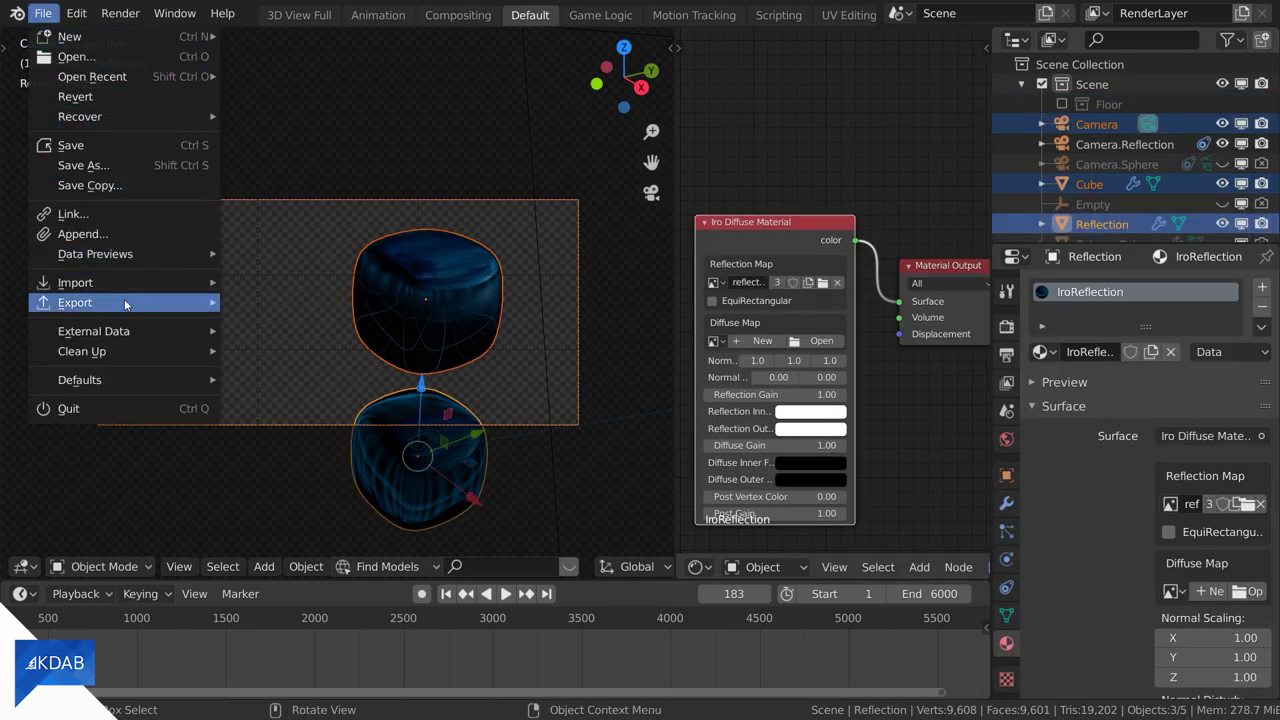
Export selected objects and cameras as glTF Separate (.gltf + .bin + textures) named demo.
{"action": "mouse_move", "coordinate": [100, 302]}
{"action": "left_click", "coordinate": [277, 503]}
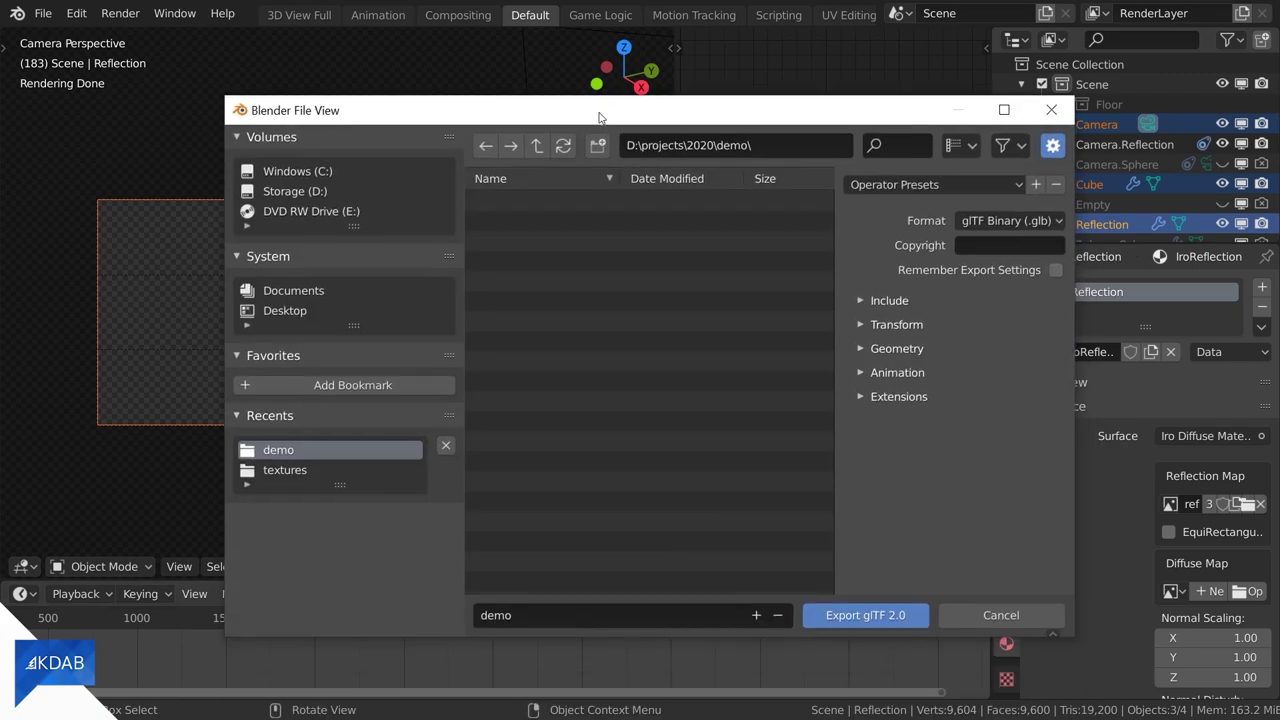
{"action": "left_click", "coordinate": [840, 265]}
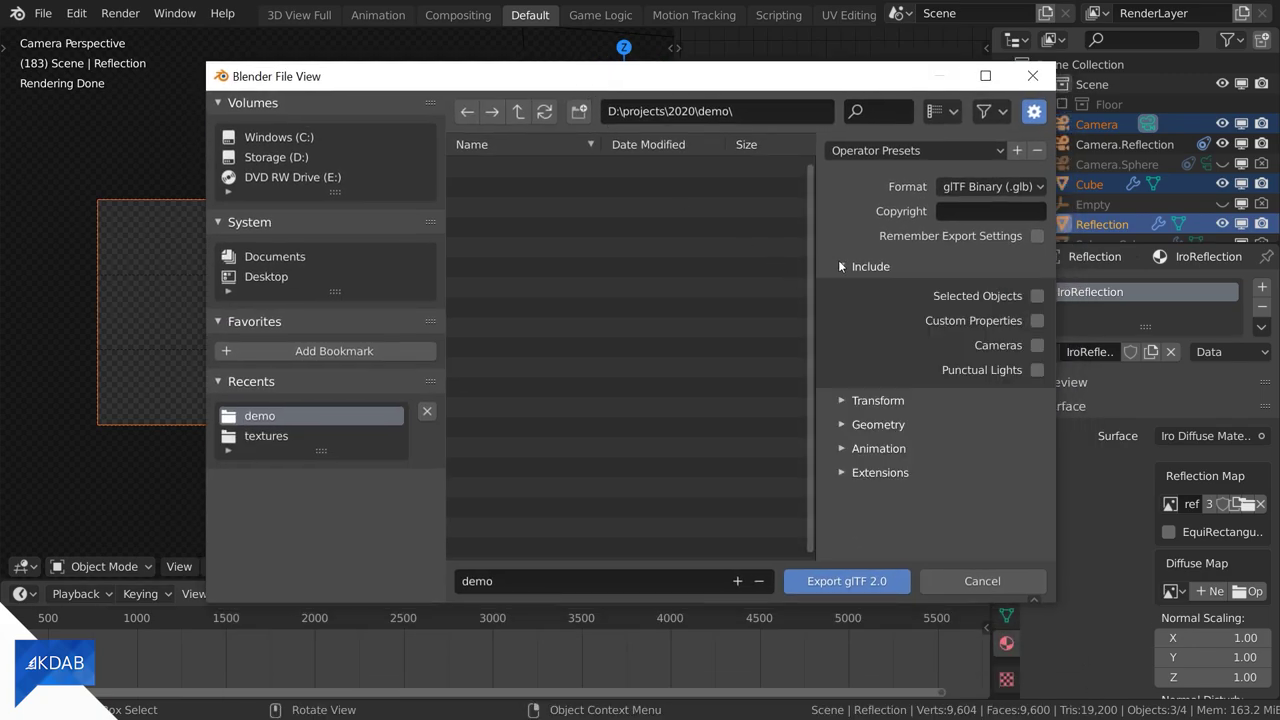
{"action": "left_click", "coordinate": [1036, 297]}
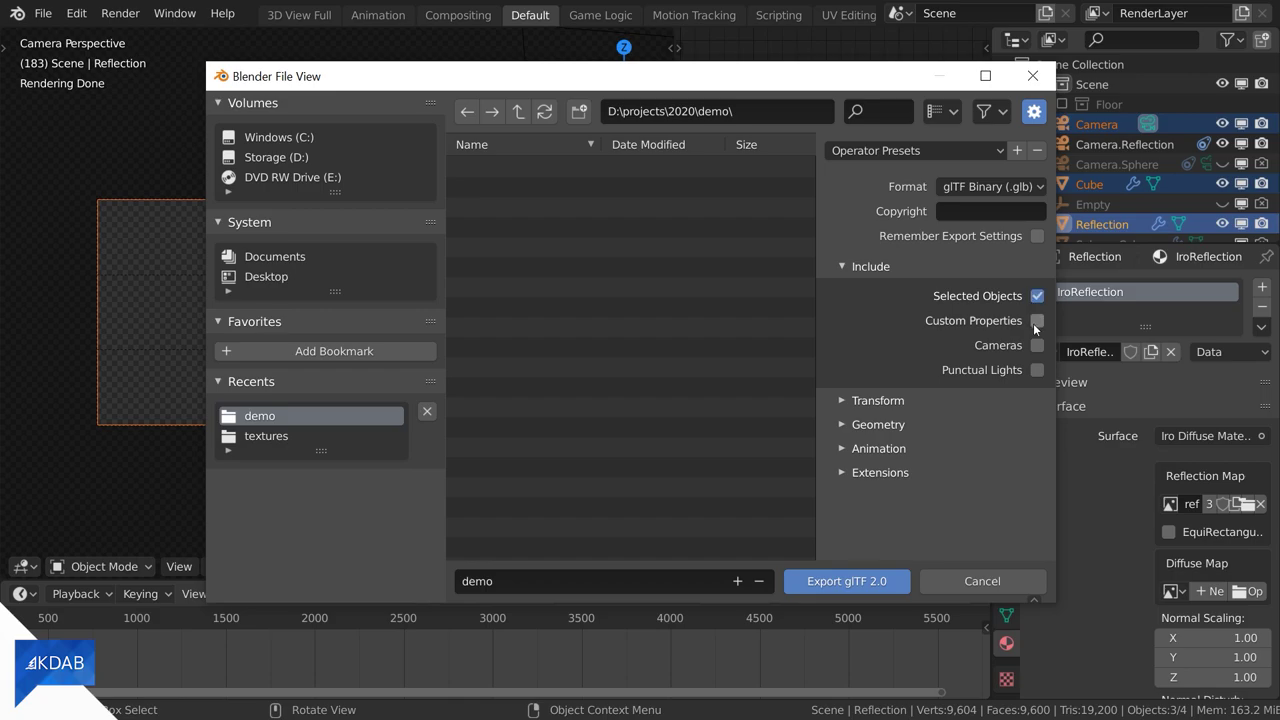
{"action": "left_click", "coordinate": [989, 189]}
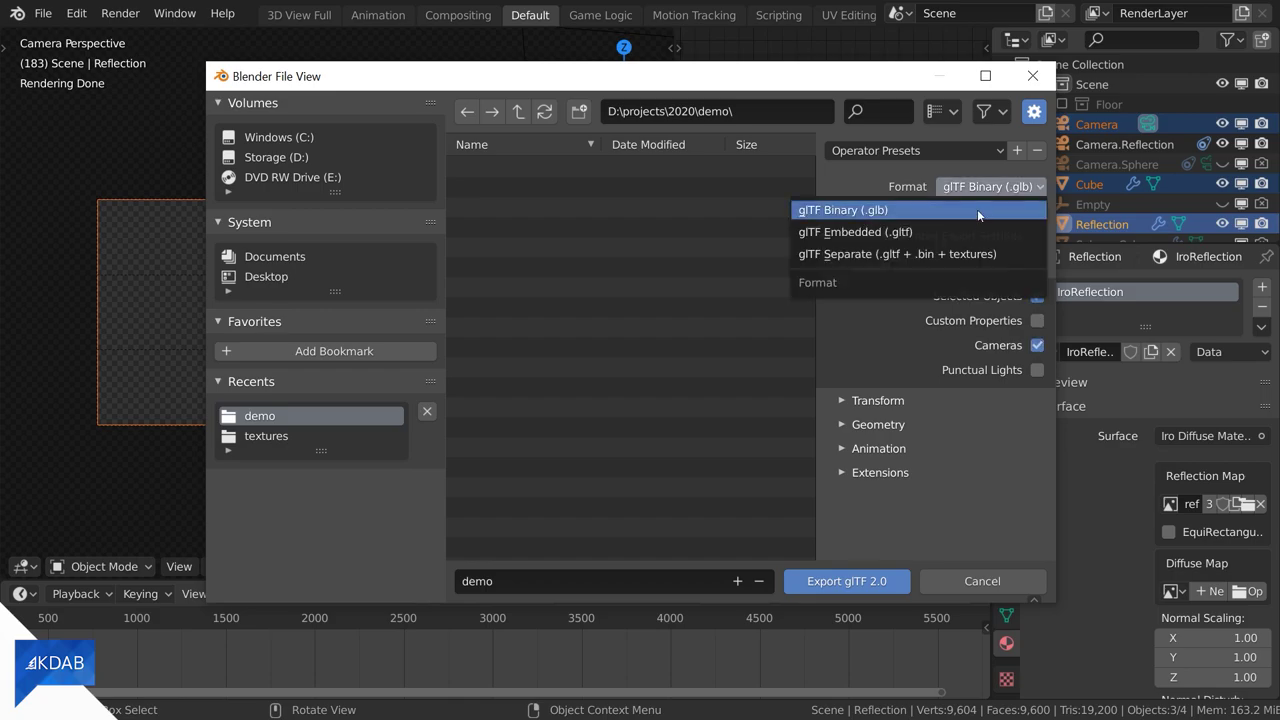
{"action": "left_click", "coordinate": [968, 252]}
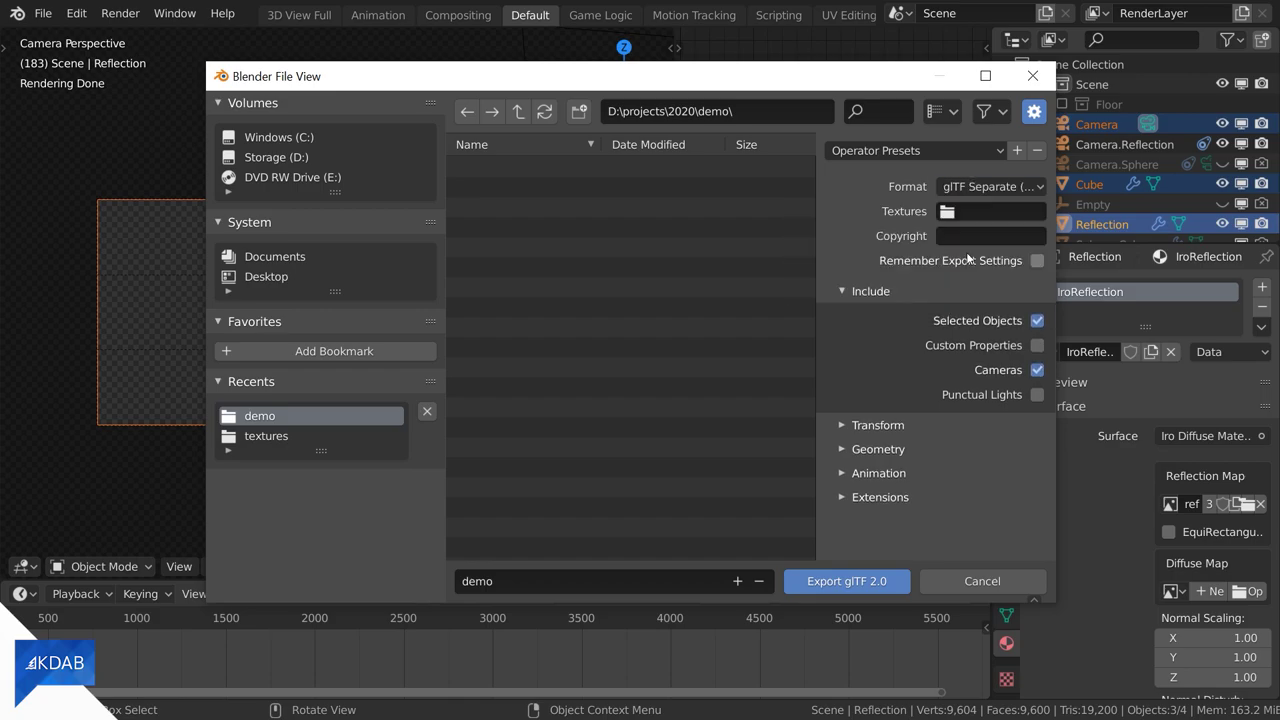
{"action": "left_click", "coordinate": [827, 584]}
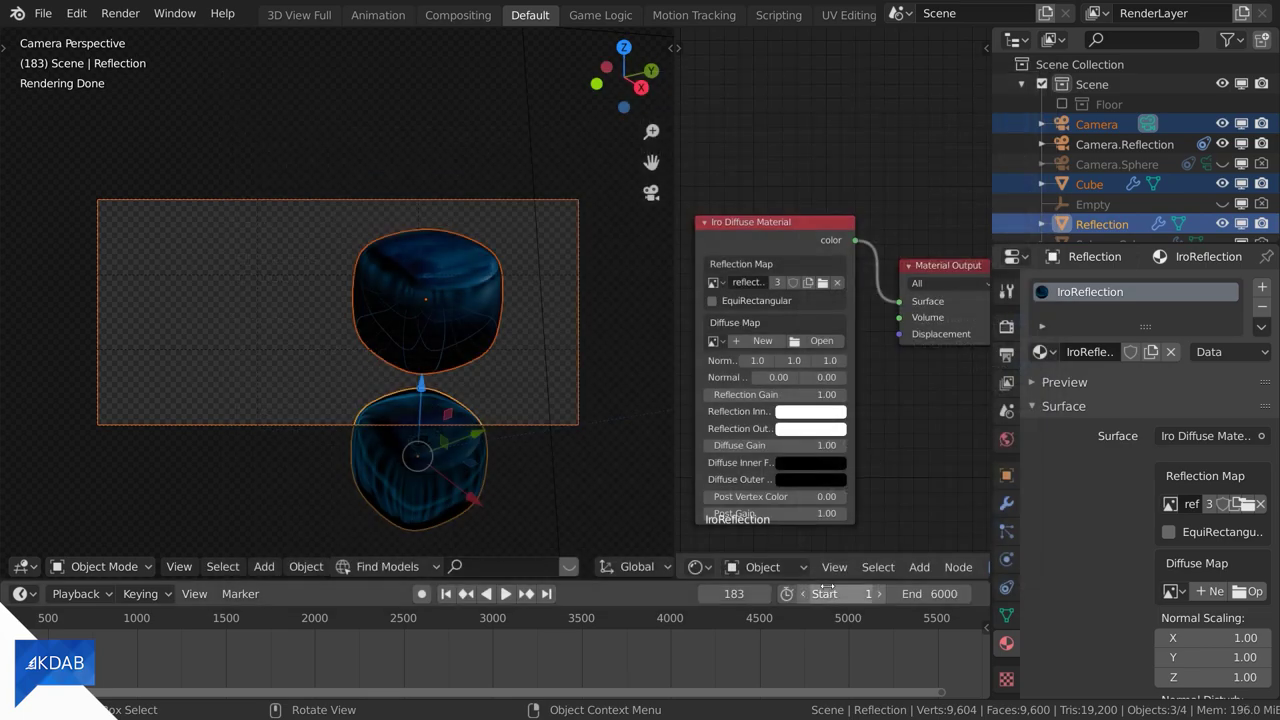